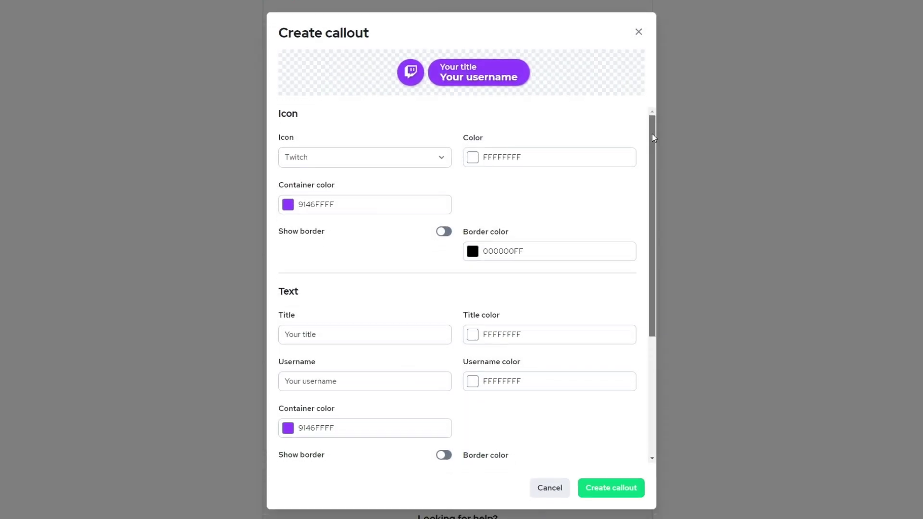
- Give the callout a Twitter icon with a light-blue (45B1FFFF) container and move it below YouTube
{"action": "mouse_move", "coordinate": [654, 138]}
{"action": "left_mouse_down"}
{"action": "mouse_move", "coordinate": [670, 284]}
{"action": "mouse_move", "coordinate": [647, 135]}
{"action": "left_mouse_up"}
{"action": "left_click", "coordinate": [365, 157]}
{"action": "left_click", "coordinate": [361, 196]}
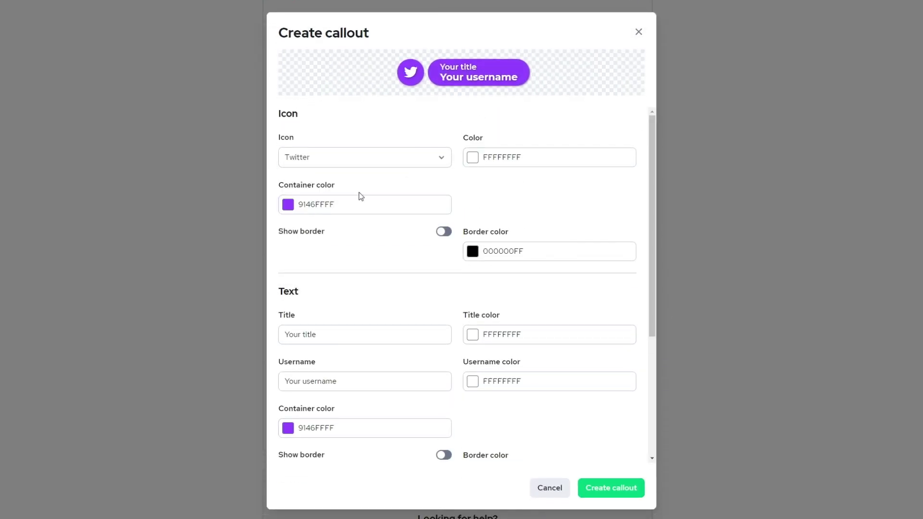
{"action": "left_click", "coordinate": [294, 207]}
{"action": "left_click_drag", "start_coordinate": [373, 287], "coordinate": [360, 287]}
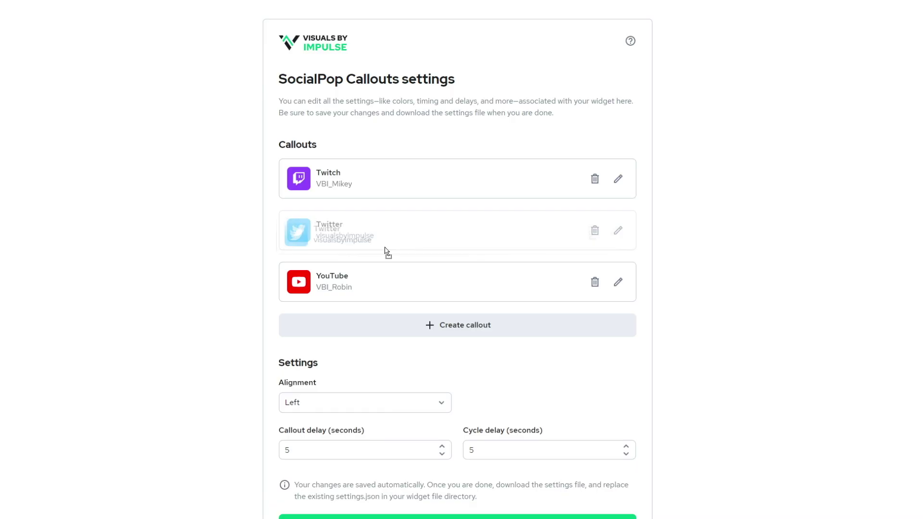
{"action": "left_click_drag", "start_coordinate": [384, 250], "coordinate": [394, 286]}
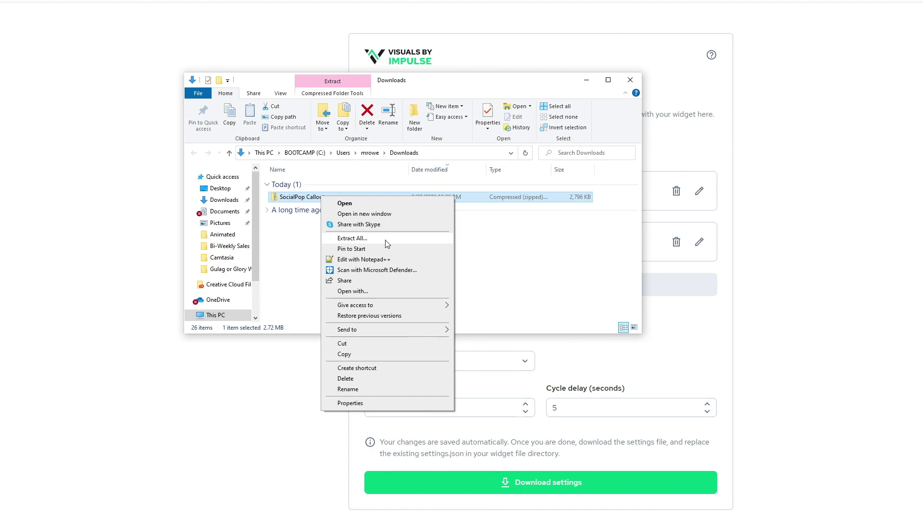
- Extract the SocialPop Callouts zip, go into its Social Callouts folder and select the Editor file
{"action": "left_click", "coordinate": [385, 241]}
{"action": "left_click", "coordinate": [632, 402]}
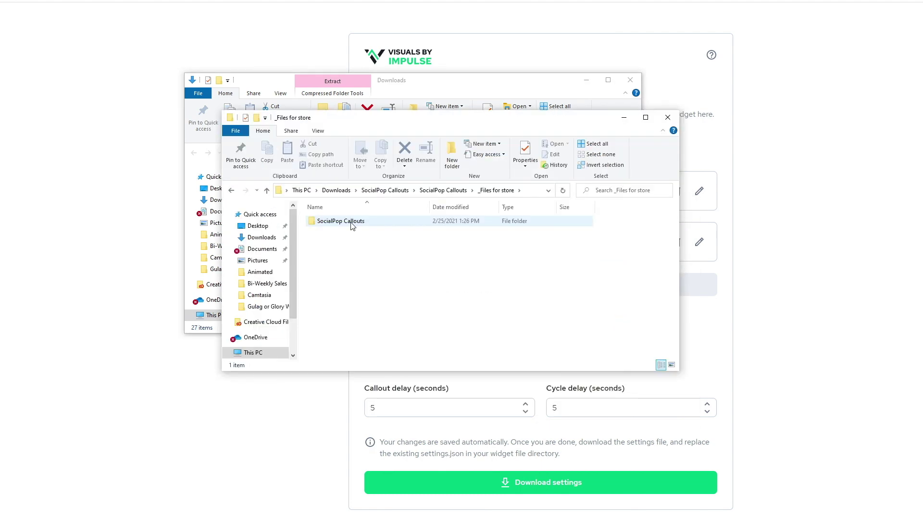
{"action": "double_click", "coordinate": [352, 225]}
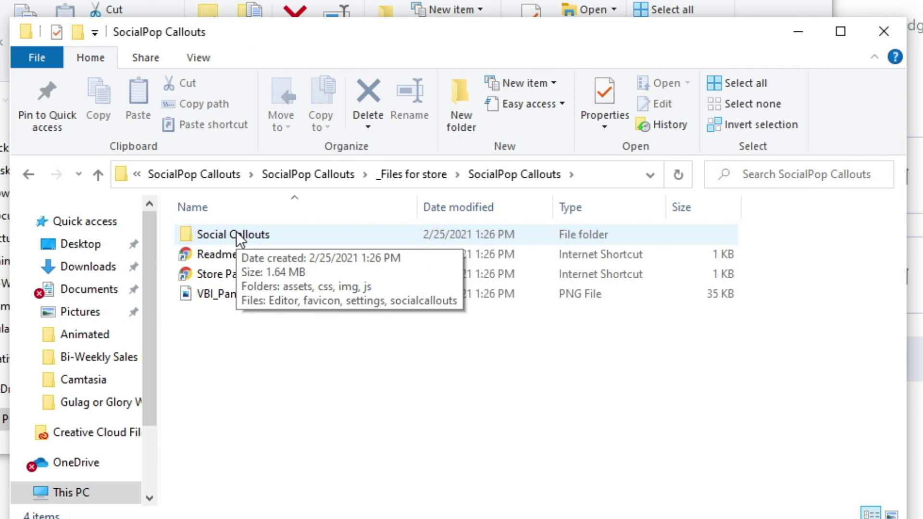
{"action": "double_click", "coordinate": [235, 232]}
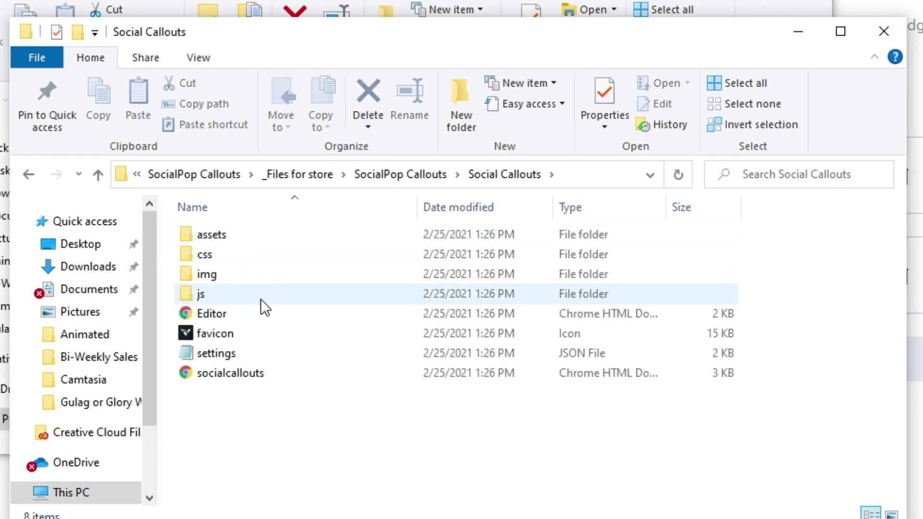
{"action": "left_click", "coordinate": [236, 313]}
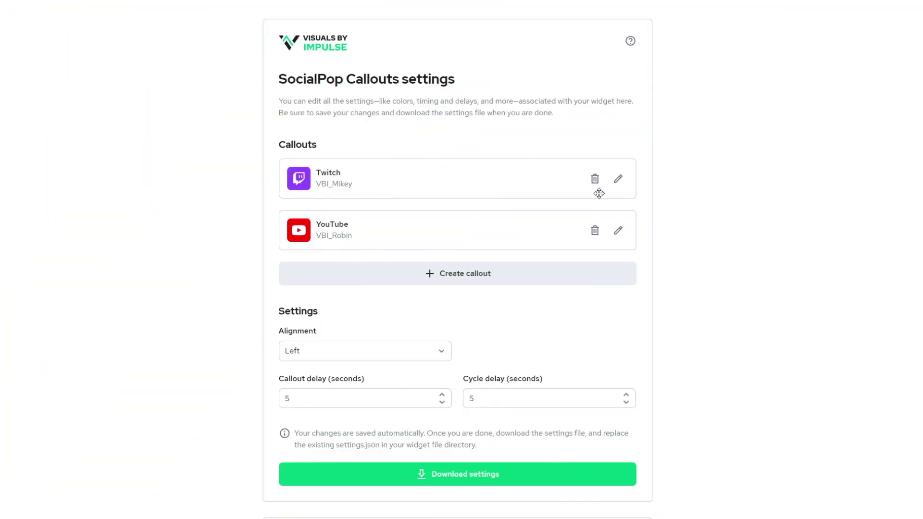
{"action": "left_click_drag", "start_coordinate": [600, 192], "coordinate": [494, 181]}
{"action": "left_click", "coordinate": [594, 179]}
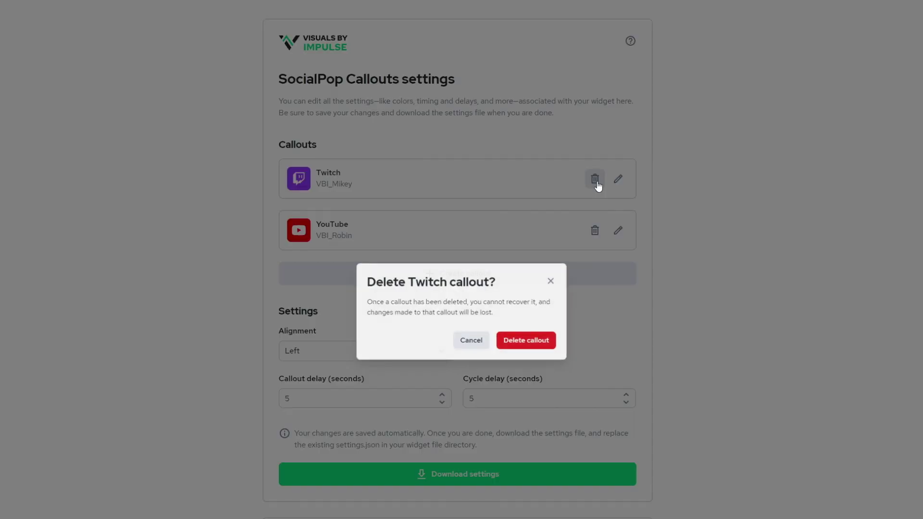
{"action": "left_click", "coordinate": [475, 344]}
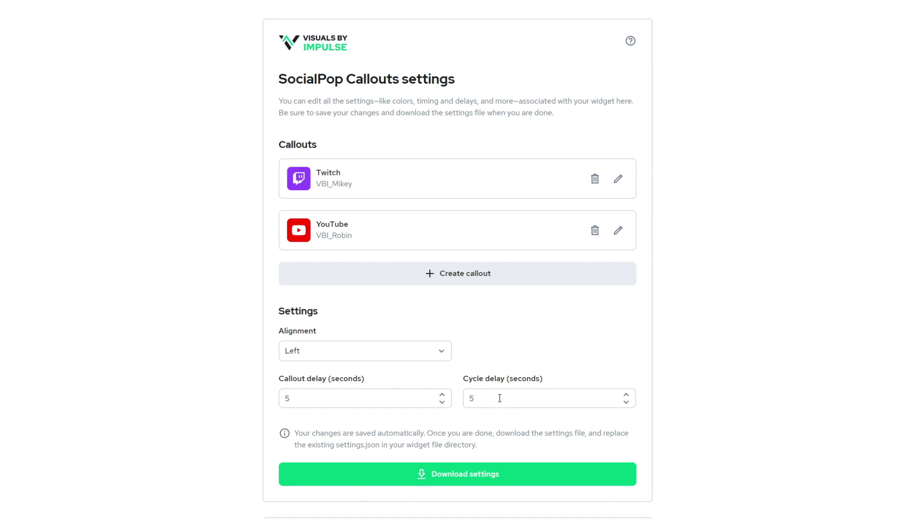
{"action": "scroll", "coordinate": [672, 440], "scroll_direction": "down", "scroll_amount": 2}
- Start a new callout with the Twitter icon and a light-blue icon container
{"action": "left_click", "coordinate": [461, 275]}
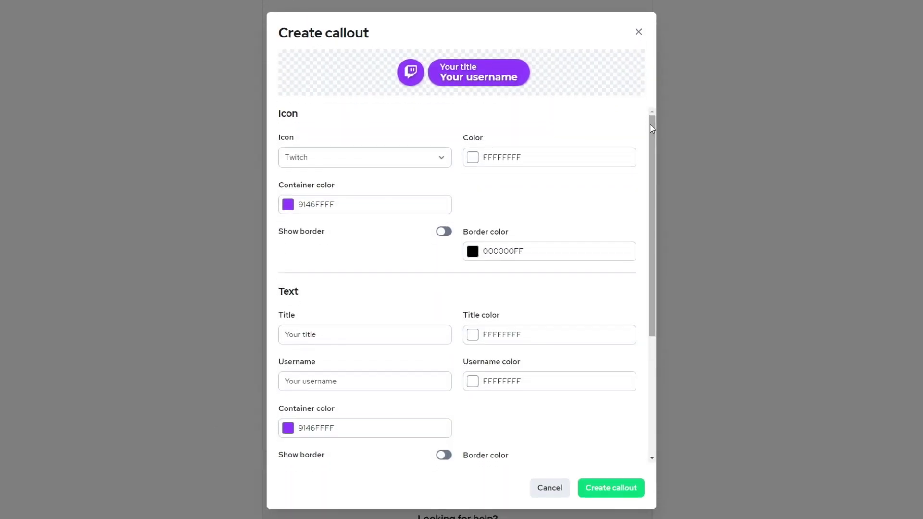
{"action": "left_click_drag", "start_coordinate": [651, 126], "coordinate": [644, 107]}
{"action": "left_click_drag", "start_coordinate": [652, 238], "coordinate": [662, 363]}
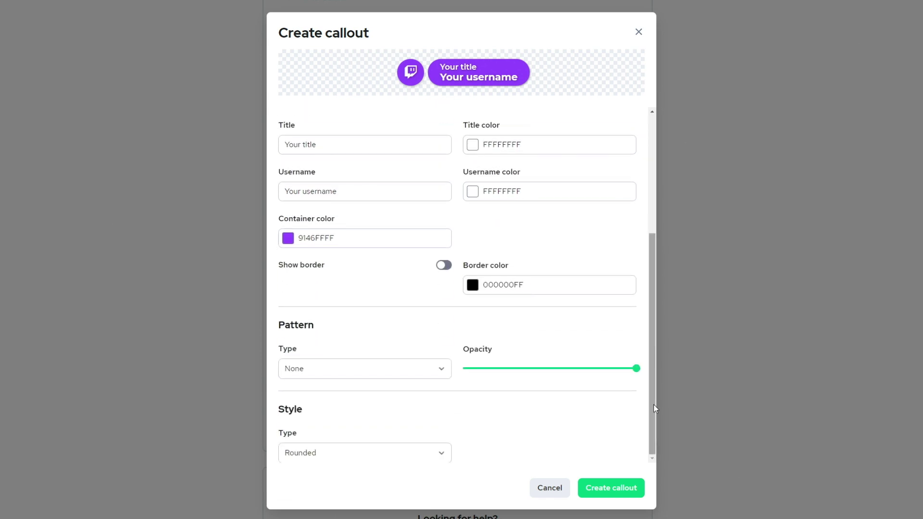
{"action": "left_click_drag", "start_coordinate": [652, 405], "coordinate": [630, 226]}
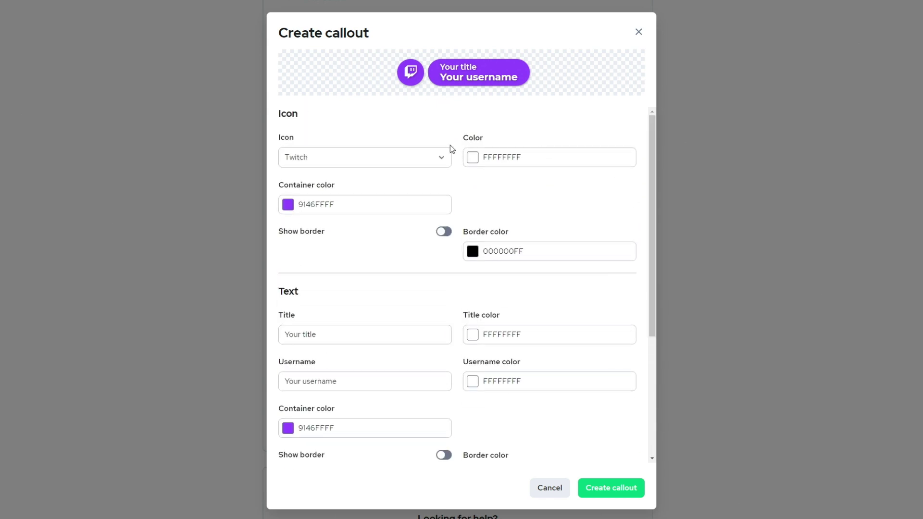
{"action": "left_click", "coordinate": [418, 158]}
{"action": "left_click", "coordinate": [320, 205]}
{"action": "left_click", "coordinate": [293, 205]}
{"action": "left_click_drag", "start_coordinate": [393, 290], "coordinate": [362, 290]}
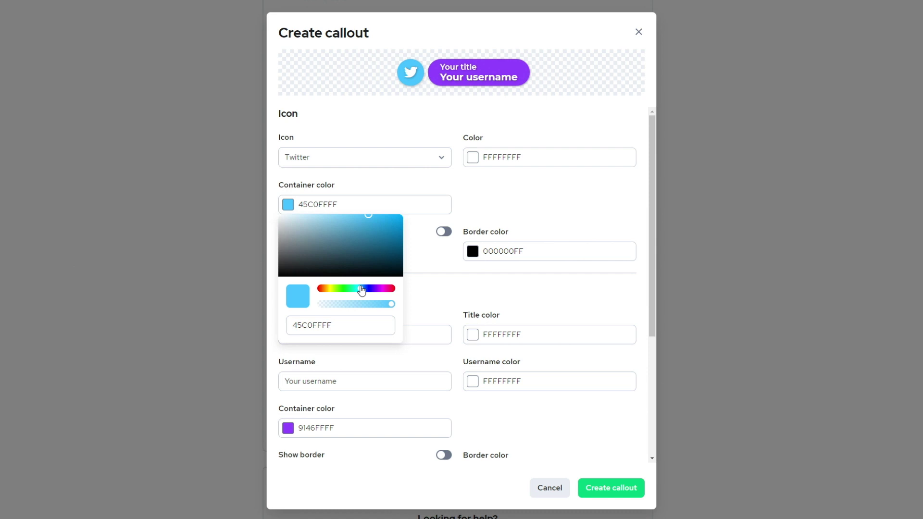
- Copy the icon container's 45C0FFFF hex value into the text container colour
{"action": "double_click", "coordinate": [322, 331]}
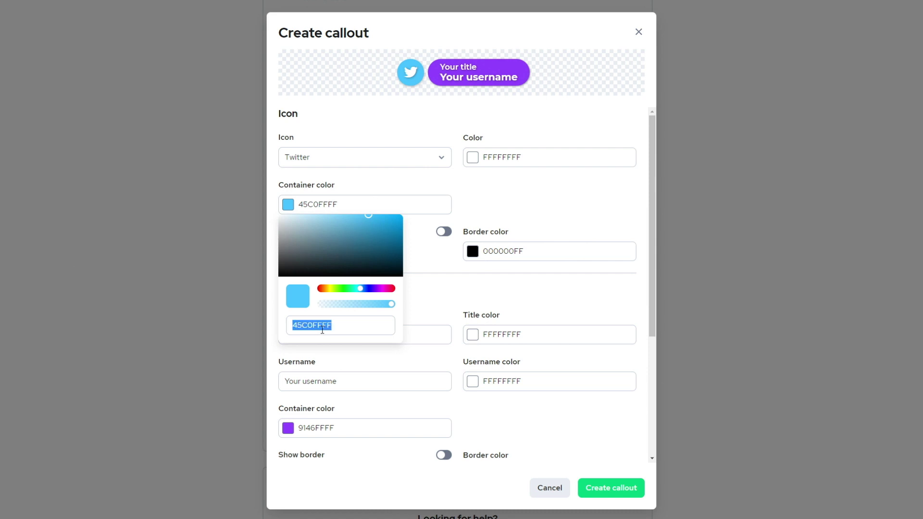
{"action": "right_click", "coordinate": [322, 327]}
{"action": "left_click", "coordinate": [356, 363]}
{"action": "left_click", "coordinate": [424, 297]}
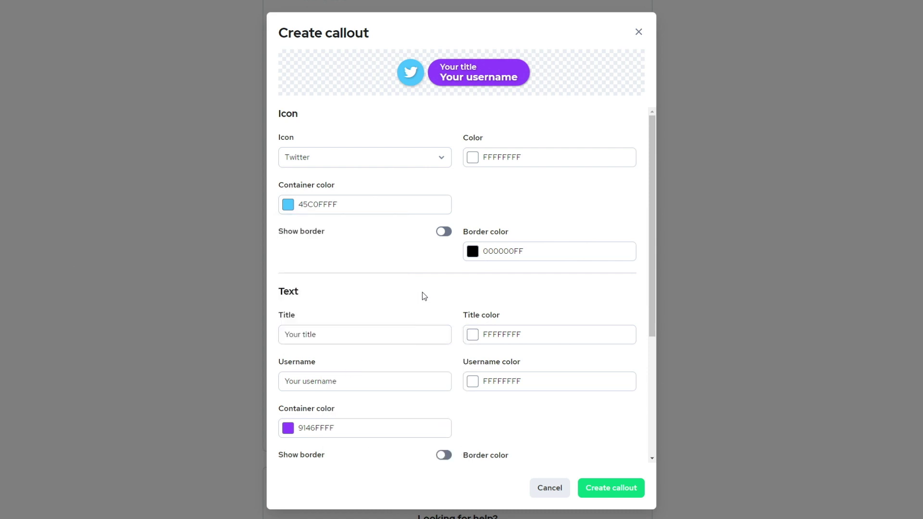
{"action": "left_click", "coordinate": [287, 429]}
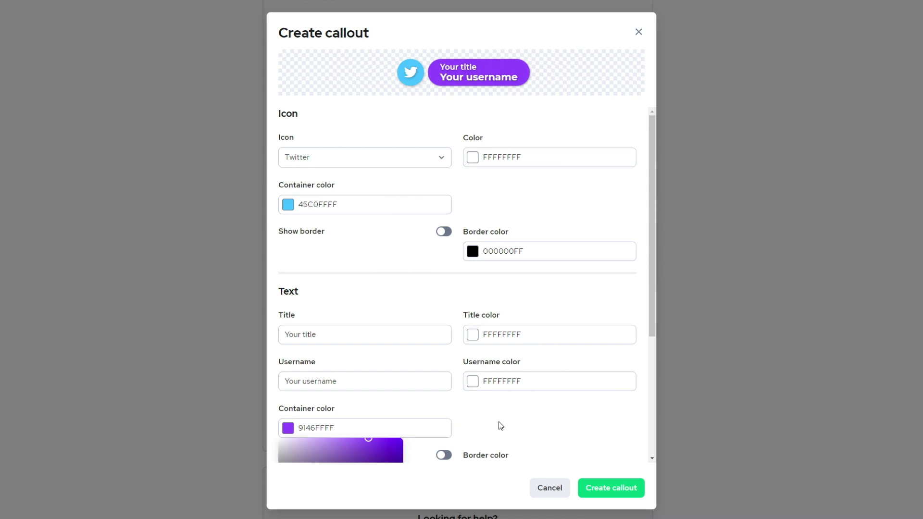
{"action": "scroll", "coordinate": [500, 426], "scroll_direction": "down", "scroll_amount": 4}
{"action": "double_click", "coordinate": [303, 362]}
{"action": "right_click", "coordinate": [304, 362]}
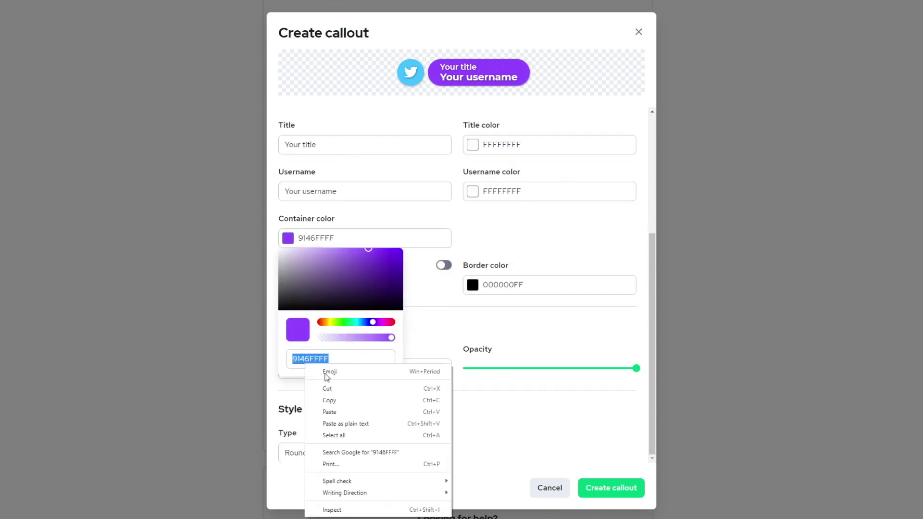
{"action": "left_click", "coordinate": [348, 410]}
{"action": "left_click", "coordinate": [428, 291]}
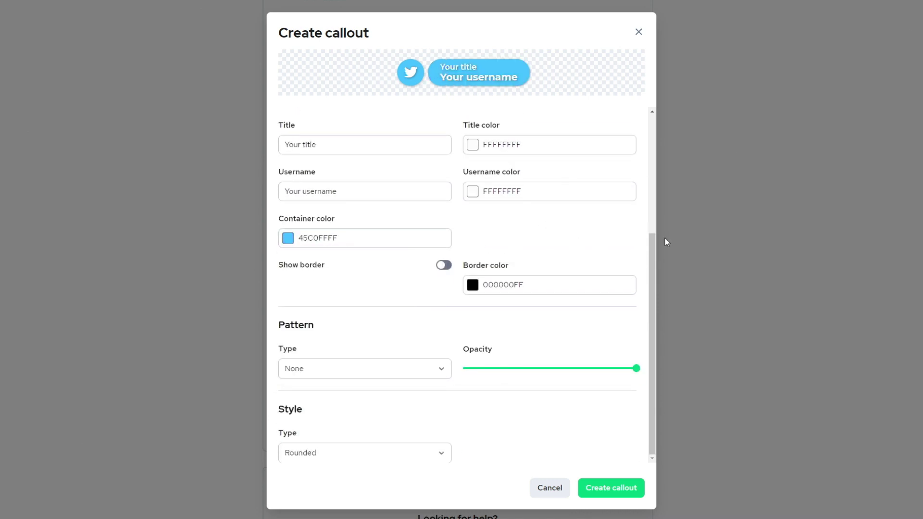
- Enable the text container border and make it near-white (FFFDFDFF)
{"action": "left_click", "coordinate": [444, 265]}
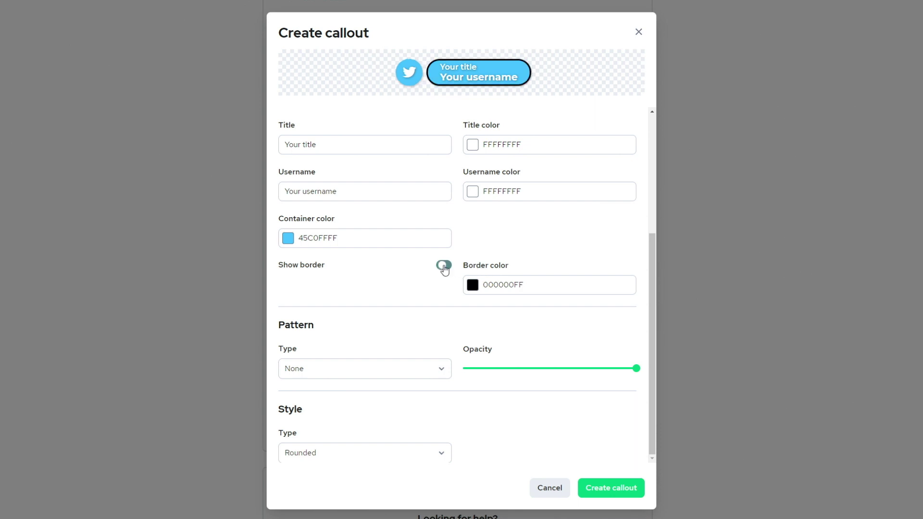
{"action": "left_click", "coordinate": [480, 289]}
{"action": "left_click_drag", "start_coordinate": [495, 303], "coordinate": [428, 277]}
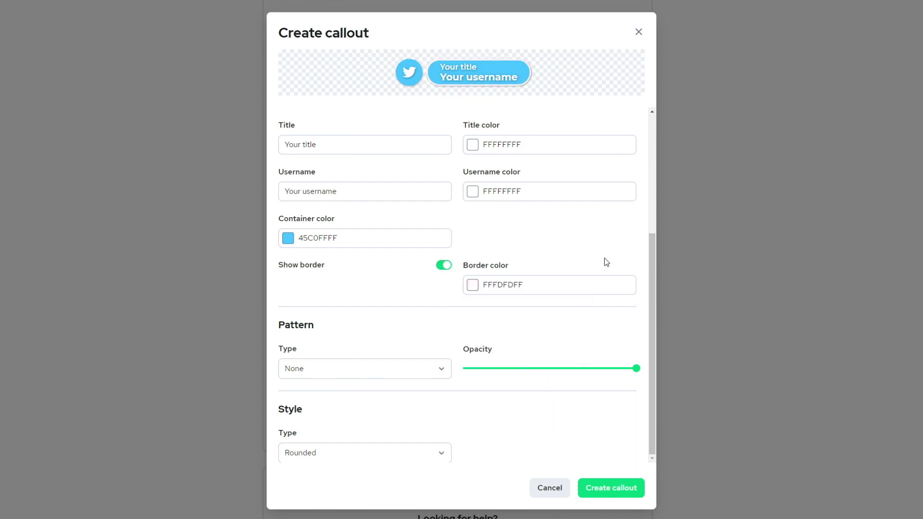
{"action": "left_click_drag", "start_coordinate": [653, 257], "coordinate": [652, 139]}
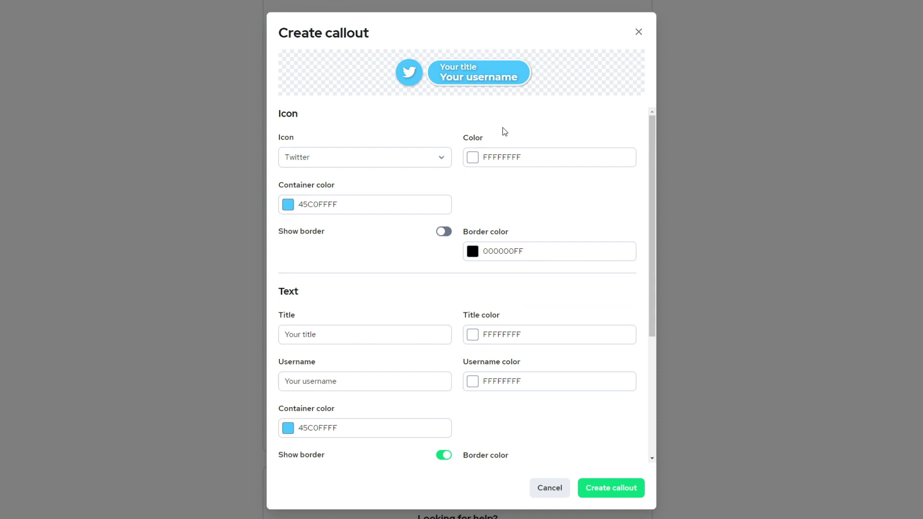
- Replace the placeholder title with 'Follow me on twitter'
{"action": "double_click", "coordinate": [334, 334]}
{"action": "triple_click", "coordinate": [335, 334]}
{"action": "key", "text": "BackSpace"}
{"action": "type", "text": "Follow me on twitter"}
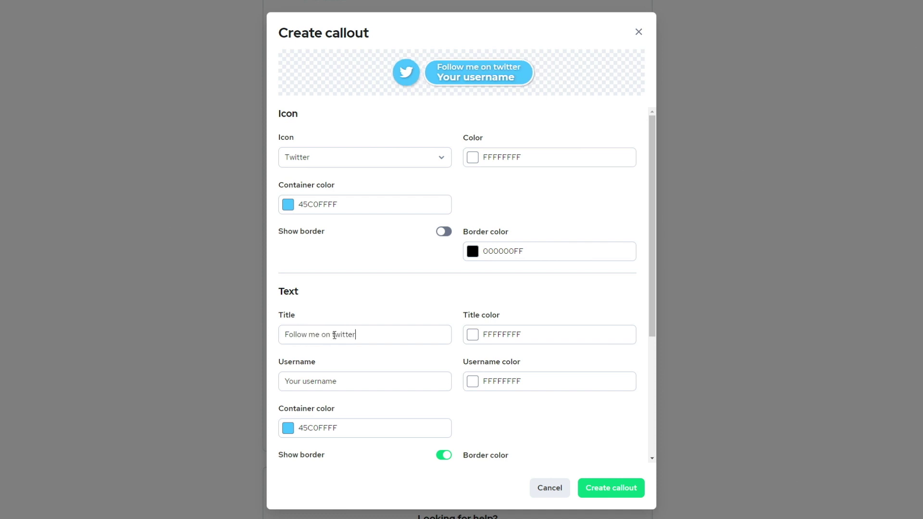
- Enter the channel's Twitter username, then undo an accidental deletion of the title
{"action": "triple_click", "coordinate": [325, 375]}
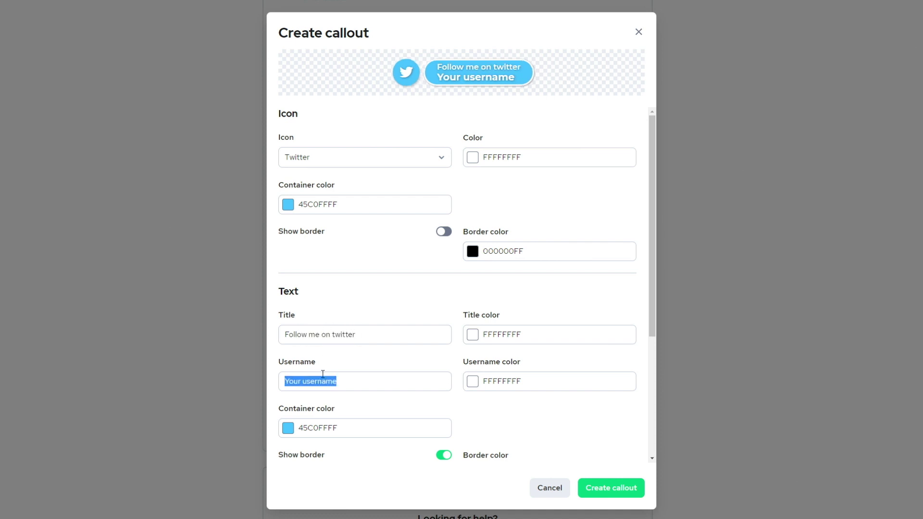
{"action": "type", "text": "visualsb"}
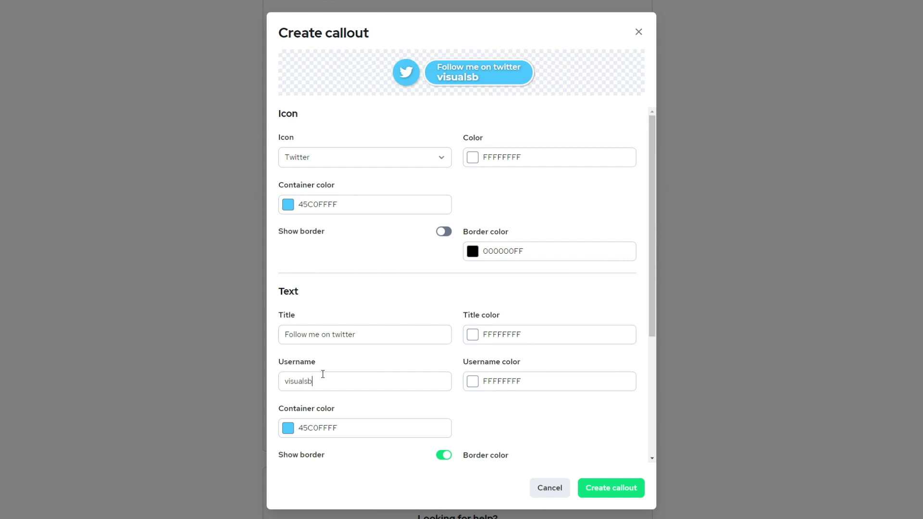
{"action": "type", "text": "yimpulse"}
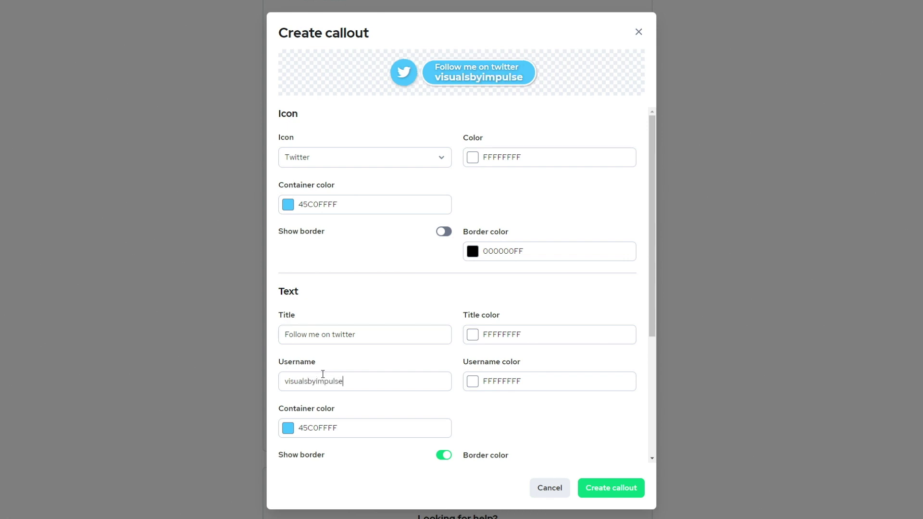
{"action": "triple_click", "coordinate": [365, 334]}
{"action": "key", "text": "BackSpace"}
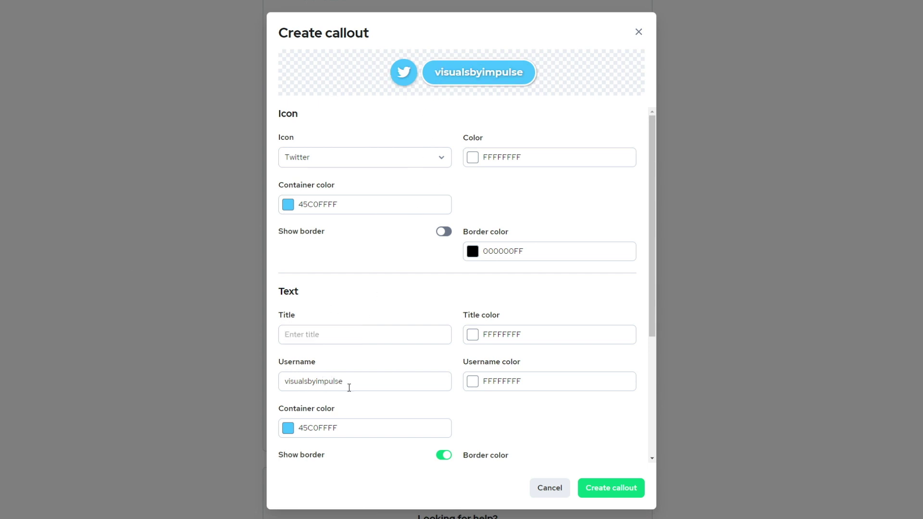
{"action": "scroll", "coordinate": [349, 388], "scroll_direction": "down", "scroll_amount": 1}
{"action": "key", "text": "ctrl+z"}
- Try the Climpek, Circles and Dimension dark background patterns
{"action": "left_click_drag", "start_coordinate": [647, 327], "coordinate": [655, 444]}
{"action": "left_click", "coordinate": [426, 370]}
{"action": "scroll", "coordinate": [391, 416], "scroll_direction": "down", "scroll_amount": 5}
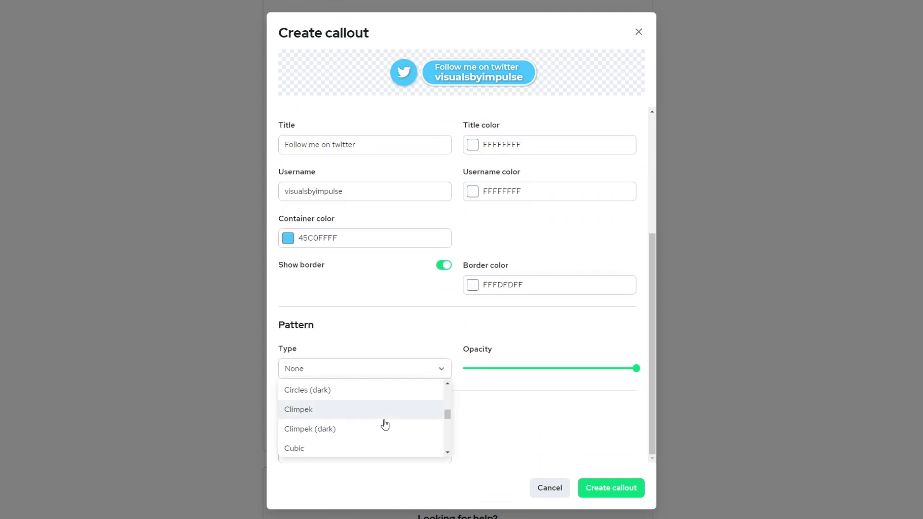
{"action": "left_click", "coordinate": [369, 426]}
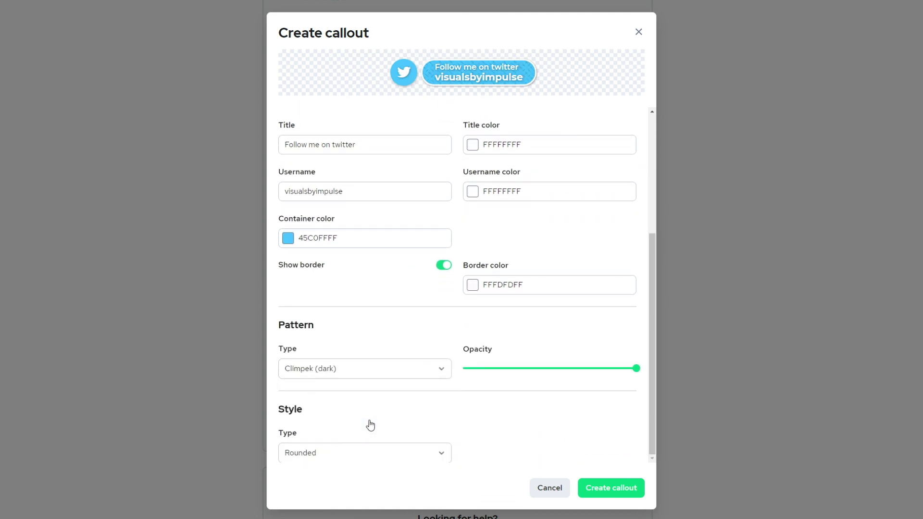
{"action": "left_click", "coordinate": [352, 368]}
{"action": "left_click", "coordinate": [344, 386]}
{"action": "left_click", "coordinate": [368, 377]}
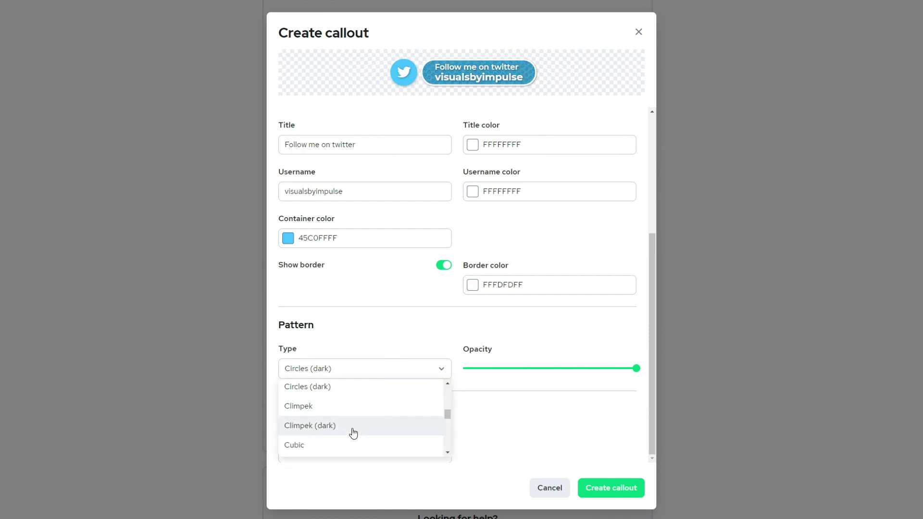
{"action": "scroll", "coordinate": [349, 428], "scroll_direction": "down", "scroll_amount": 2}
{"action": "left_click", "coordinate": [336, 398]}
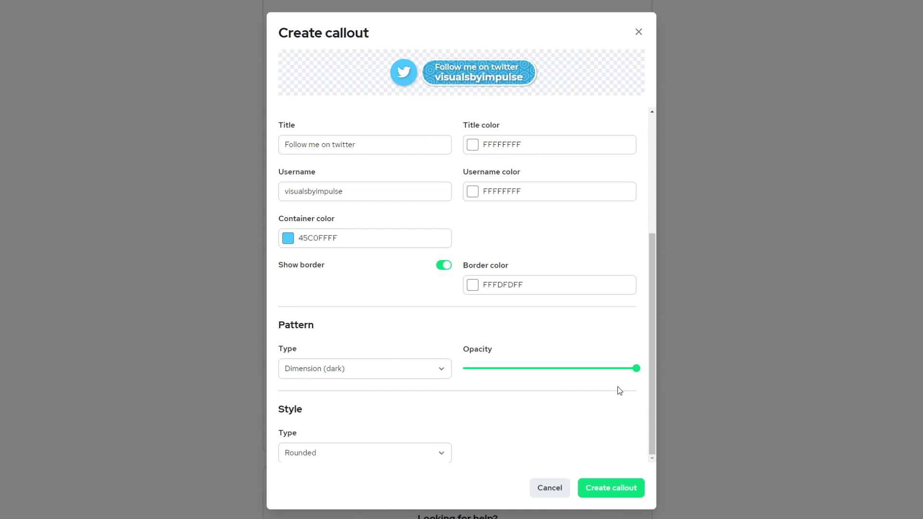
- Change the callout shape through Squared and Semi-Rounded to Rounded Center
{"action": "left_click", "coordinate": [439, 453]}
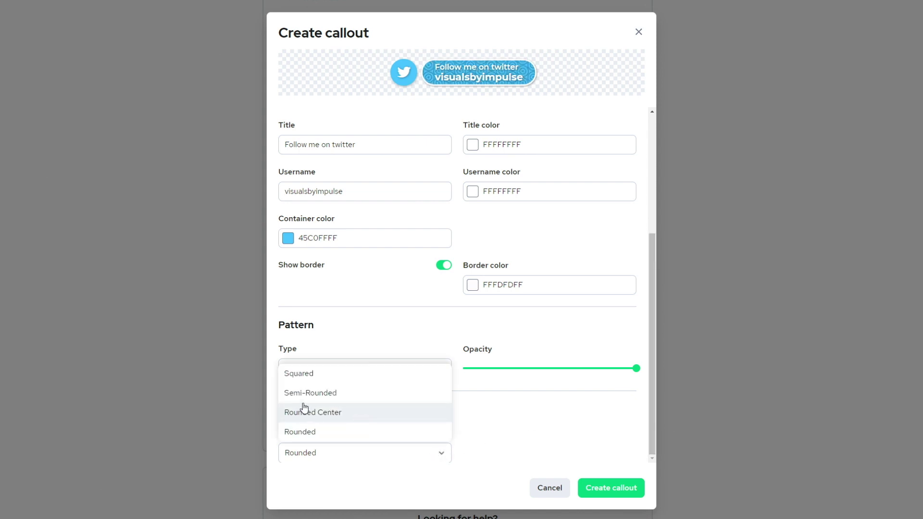
{"action": "left_click", "coordinate": [311, 375]}
{"action": "left_click", "coordinate": [337, 448]}
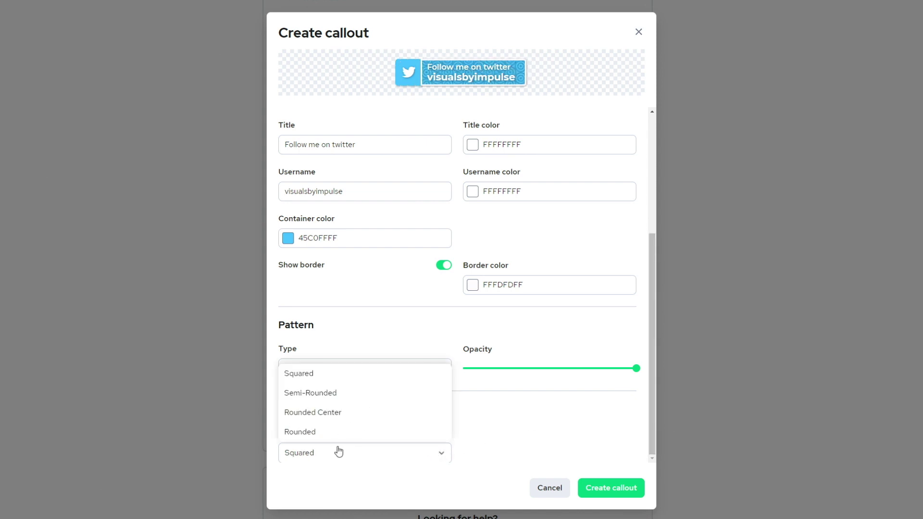
{"action": "left_click", "coordinate": [363, 395]}
{"action": "left_click", "coordinate": [376, 463]}
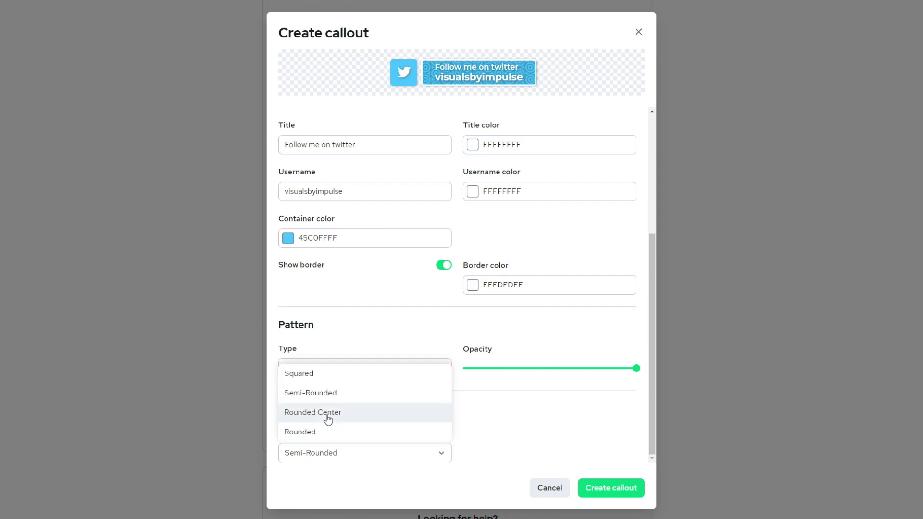
{"action": "left_click", "coordinate": [354, 414]}
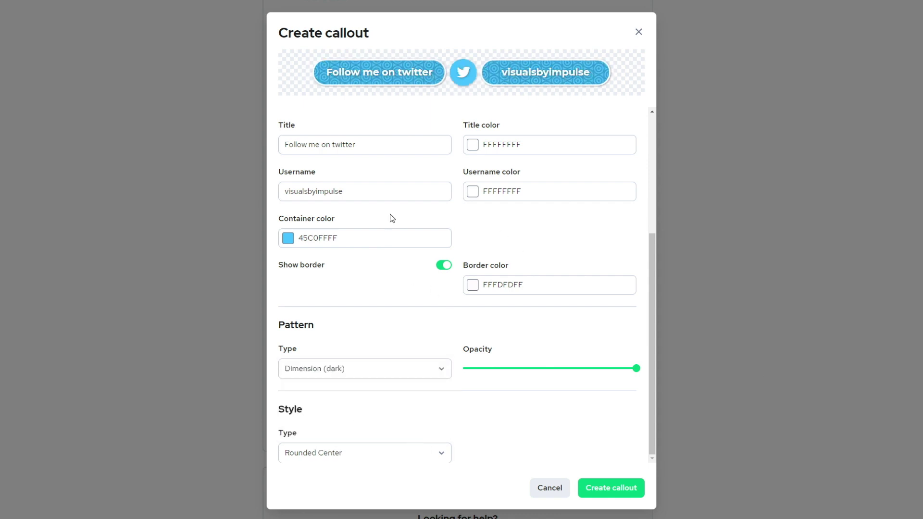
- Switch the pattern to Nami and turn off the text container border
{"action": "left_click", "coordinate": [393, 372]}
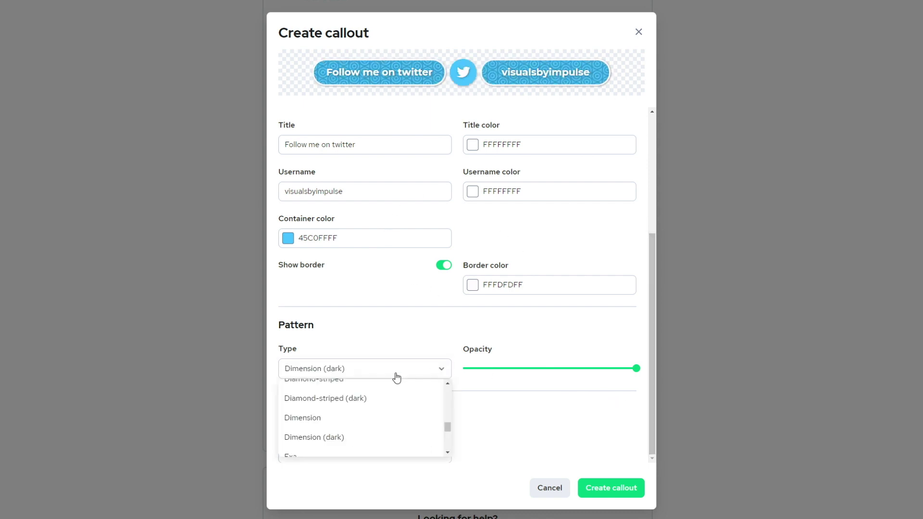
{"action": "left_click", "coordinate": [332, 437]}
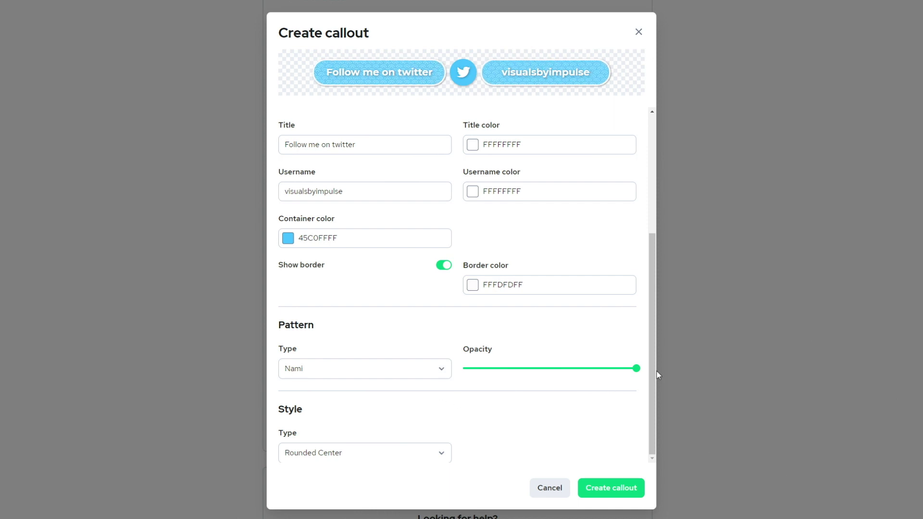
{"action": "left_click_drag", "start_coordinate": [651, 376], "coordinate": [650, 350]}
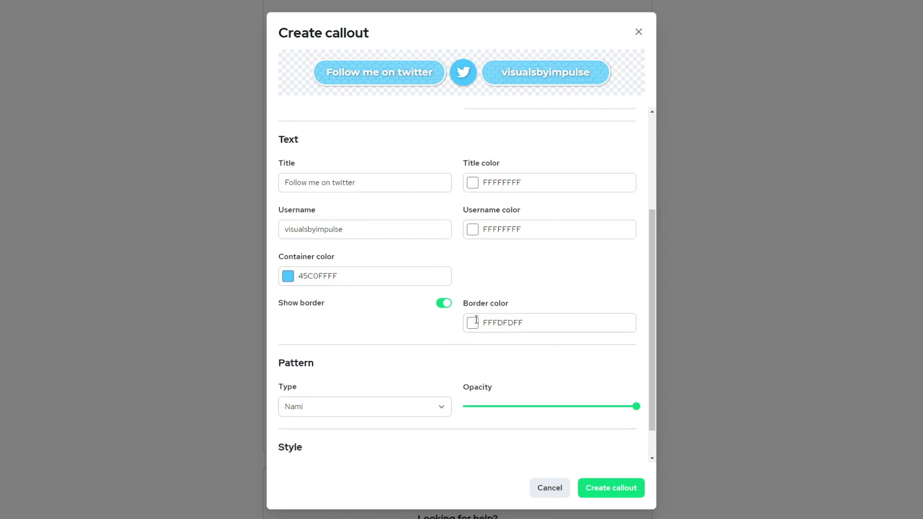
{"action": "left_click", "coordinate": [442, 303]}
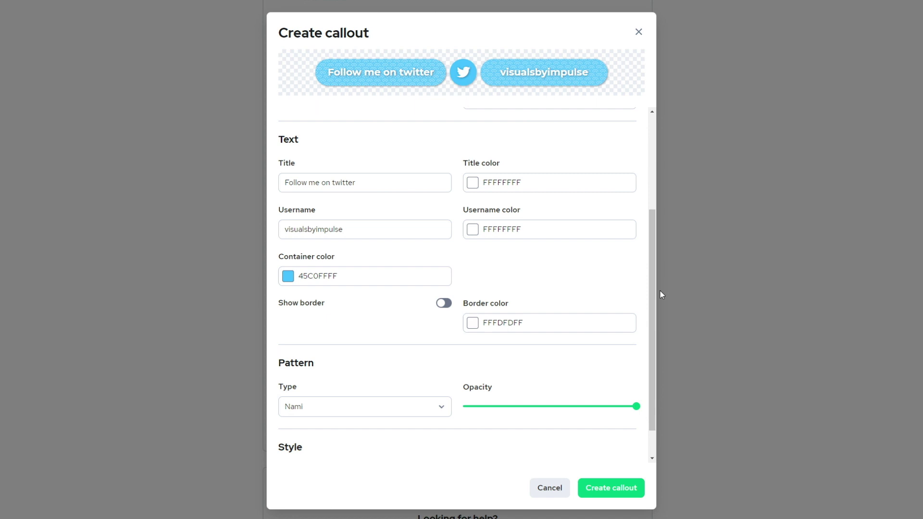
{"action": "left_click_drag", "start_coordinate": [651, 304], "coordinate": [647, 179]}
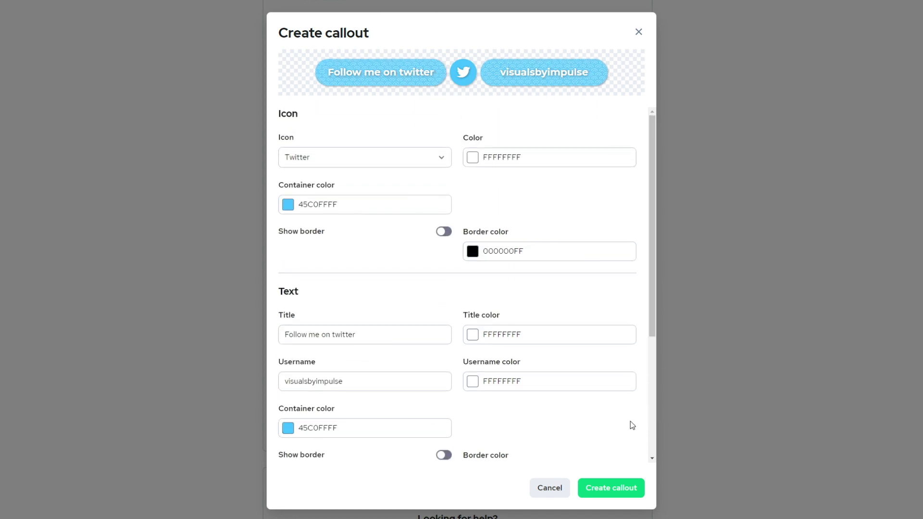
{"action": "left_click", "coordinate": [639, 491]}
{"action": "scroll", "coordinate": [645, 481], "scroll_direction": "up", "scroll_amount": 1}
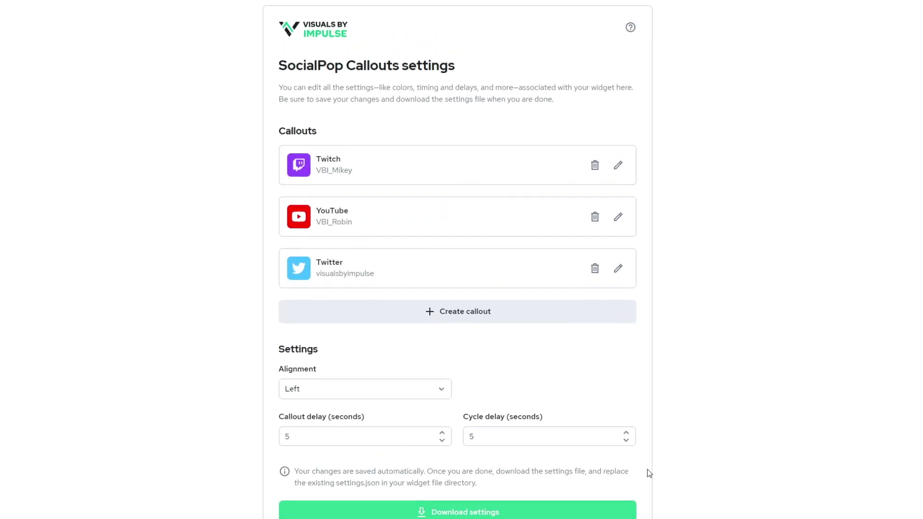
{"action": "mouse_move", "coordinate": [387, 288]}
{"action": "left_mouse_down"}
{"action": "mouse_move", "coordinate": [379, 181]}
{"action": "mouse_move", "coordinate": [377, 237]}
{"action": "mouse_move", "coordinate": [382, 225]}
{"action": "mouse_move", "coordinate": [389, 287]}
{"action": "left_mouse_up"}
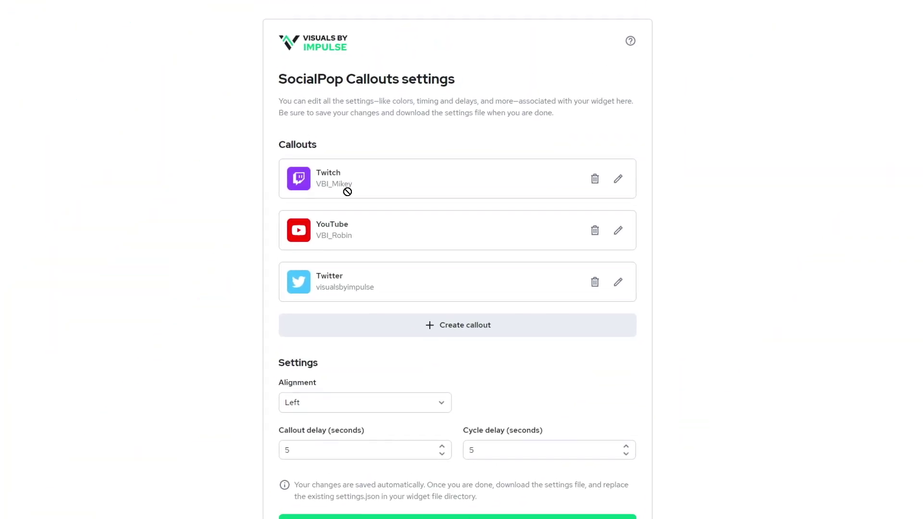
{"action": "left_click_drag", "start_coordinate": [346, 190], "coordinate": [377, 184]}
- Lower the callout delay to 1 second
{"action": "left_click", "coordinate": [443, 454]}
{"action": "left_click", "coordinate": [442, 455]}
{"action": "left_click", "coordinate": [443, 455]}
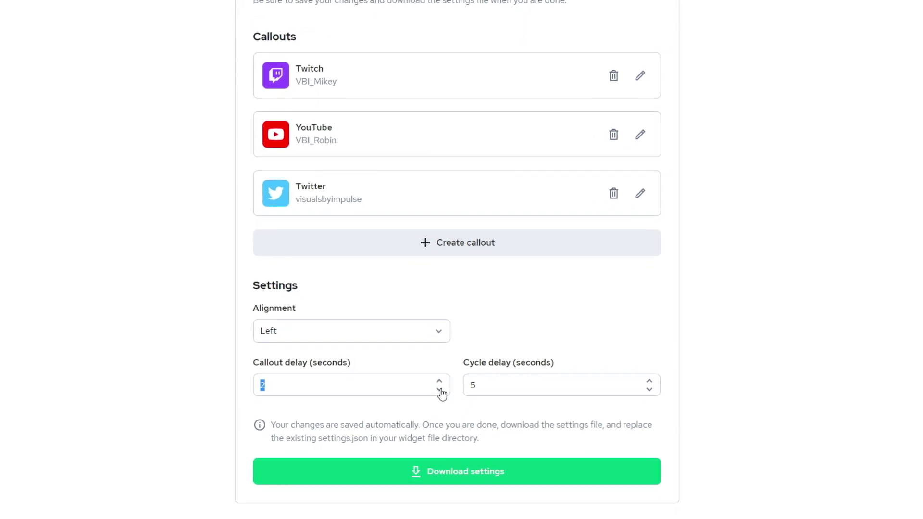
{"action": "left_click", "coordinate": [440, 390]}
- Move the Twitter callout to the top of the list and download settings.json
{"action": "left_click_drag", "start_coordinate": [381, 196], "coordinate": [364, 71]}
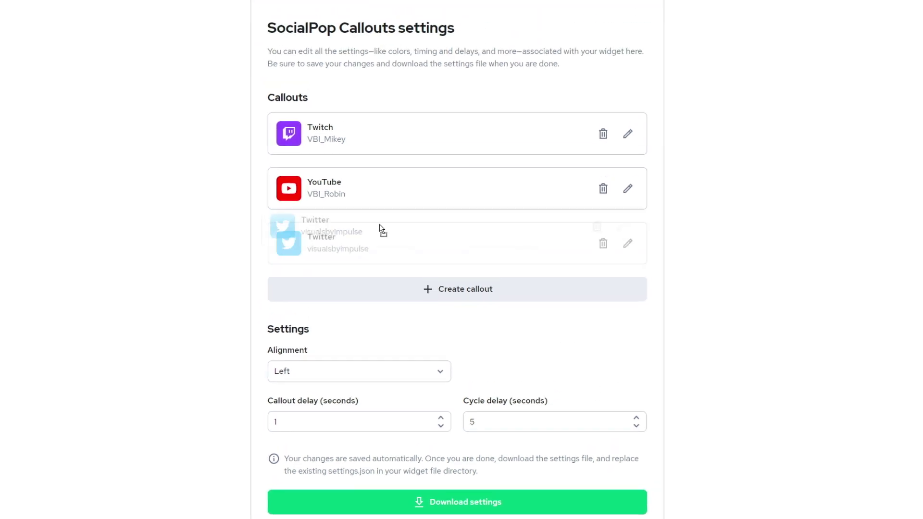
{"action": "left_click_drag", "start_coordinate": [378, 176], "coordinate": [379, 177]}
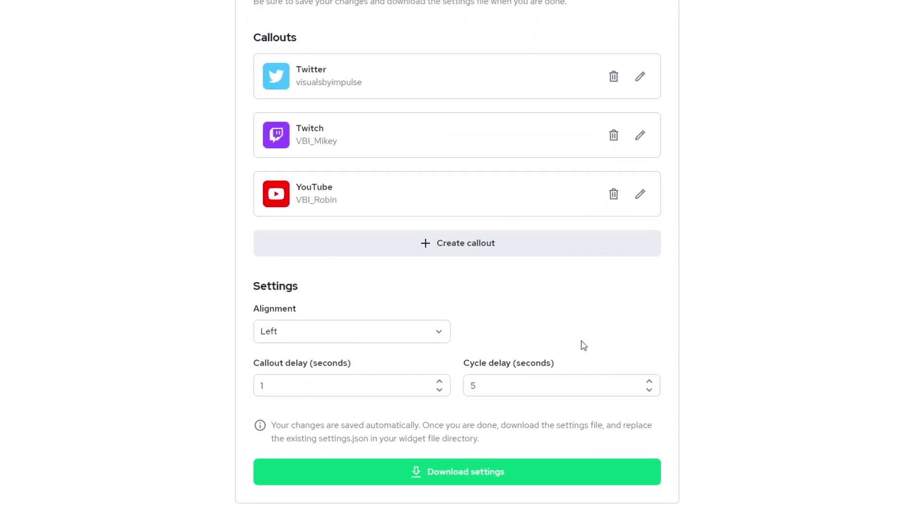
{"action": "left_click", "coordinate": [480, 438]}
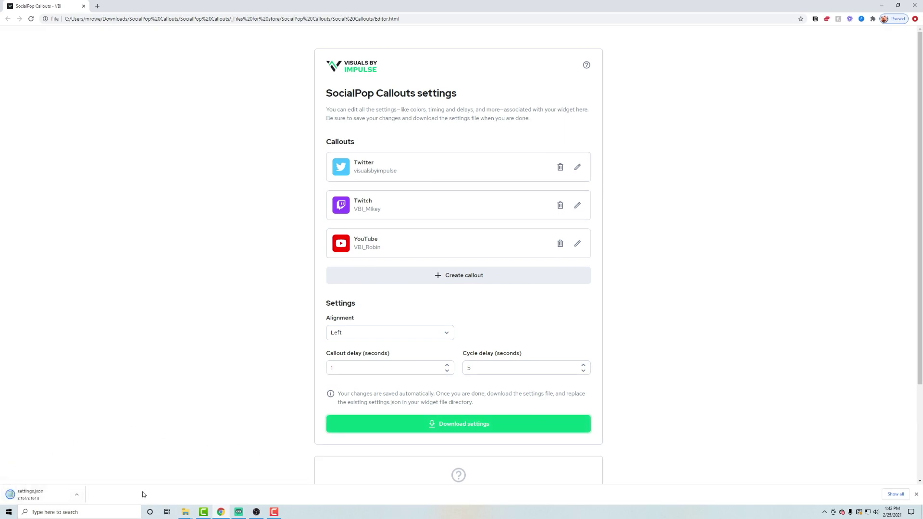
- Drag the downloaded settings.json into the Social Callouts folder, replacing the existing file
{"action": "left_click", "coordinate": [77, 495]}
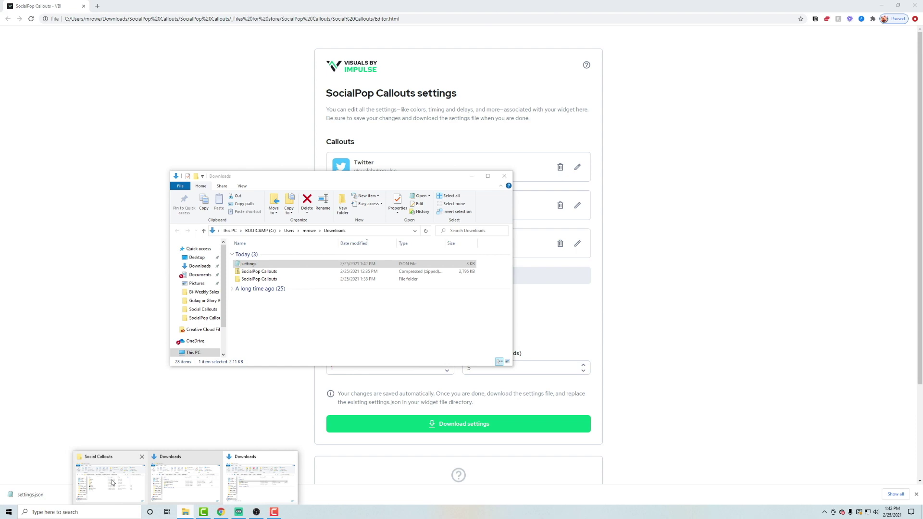
{"action": "left_click", "coordinate": [186, 476]}
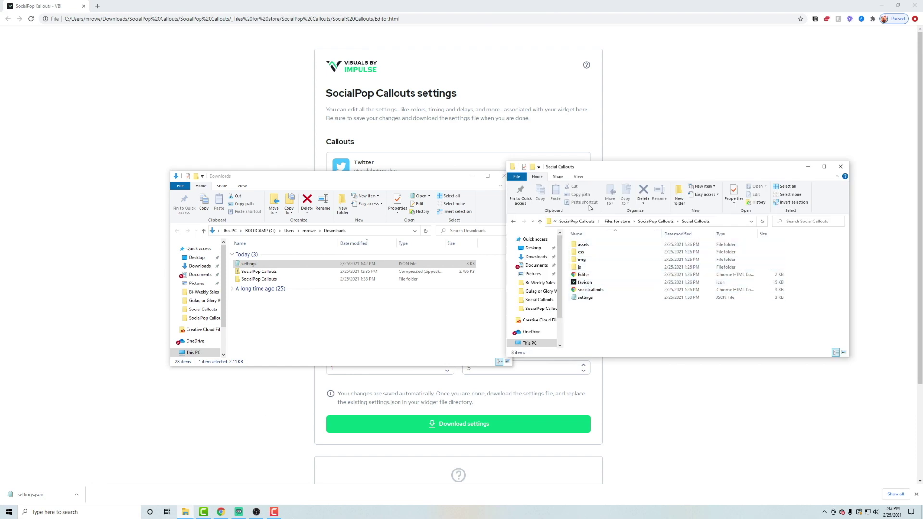
{"action": "left_click", "coordinate": [663, 221]}
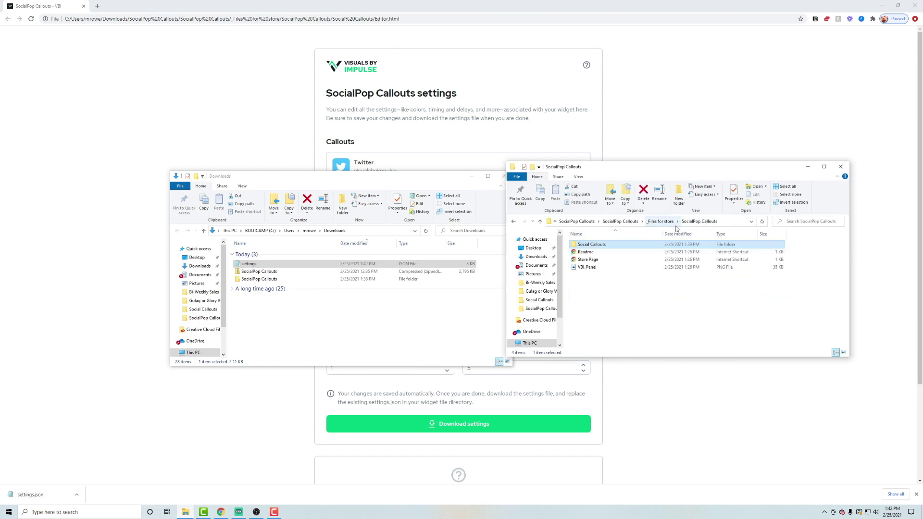
{"action": "double_click", "coordinate": [598, 247]}
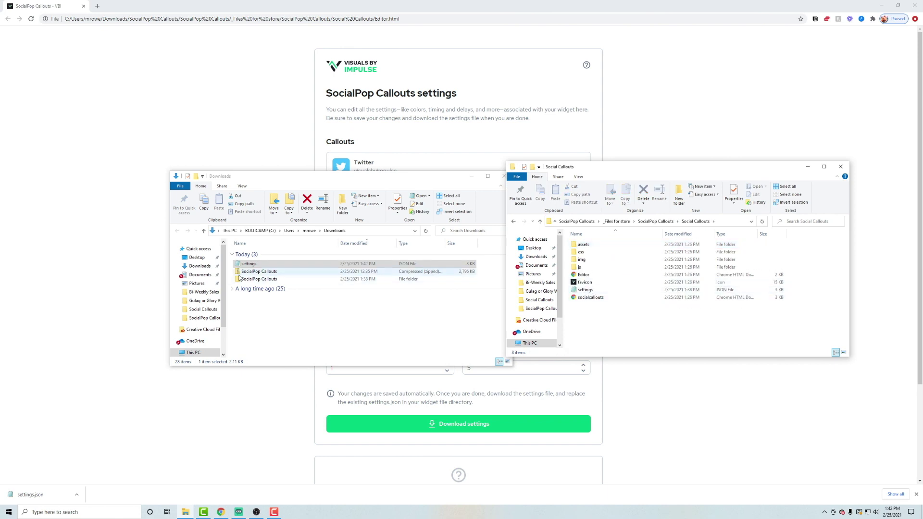
{"action": "left_click_drag", "start_coordinate": [249, 264], "coordinate": [629, 342]}
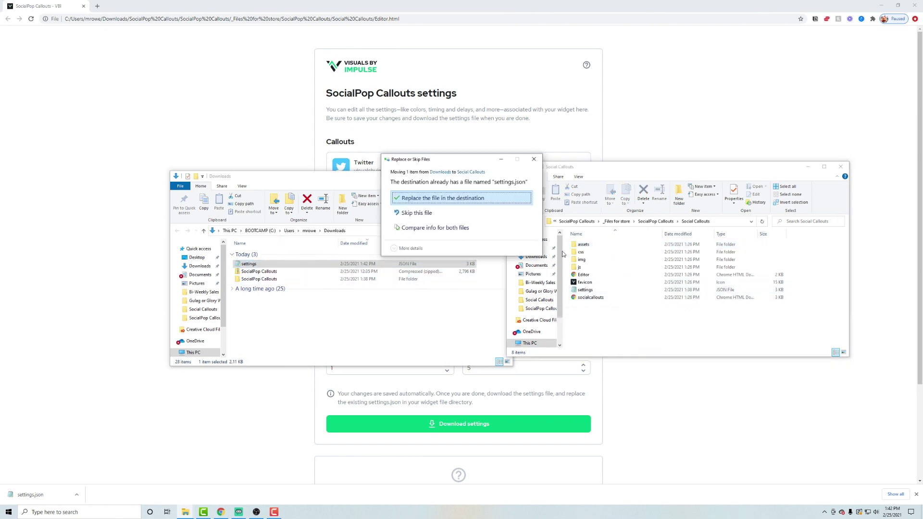
{"action": "left_click", "coordinate": [443, 200]}
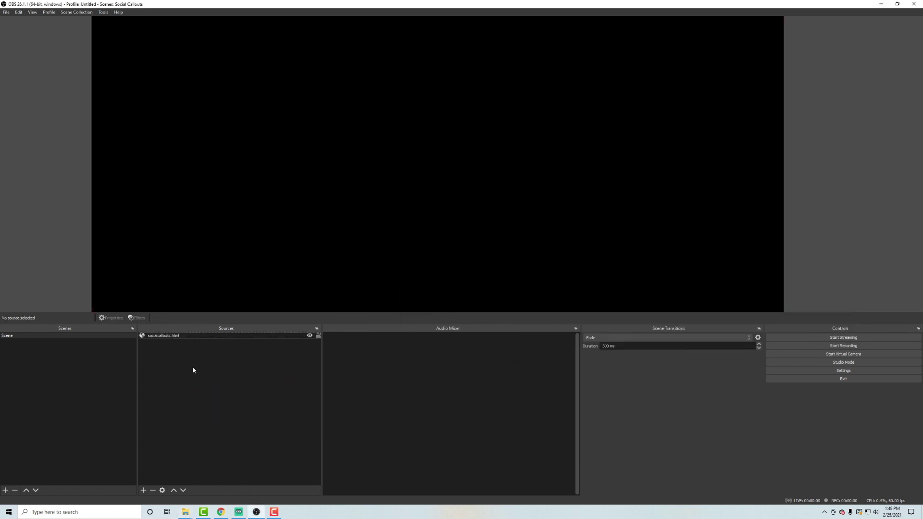
- Set socialcallouts.html to 800×200 with a custom frame rate and move it bottom-left
{"action": "double_click", "coordinate": [171, 337]}
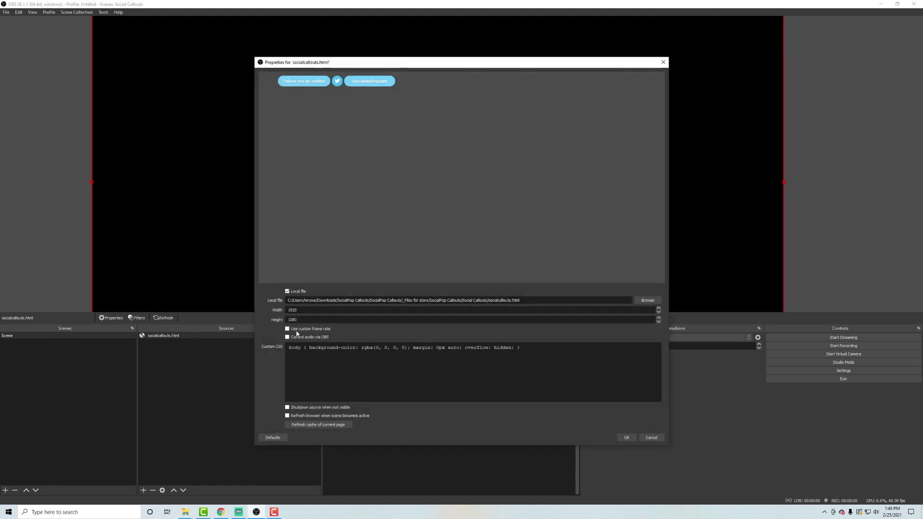
{"action": "left_click", "coordinate": [304, 329]}
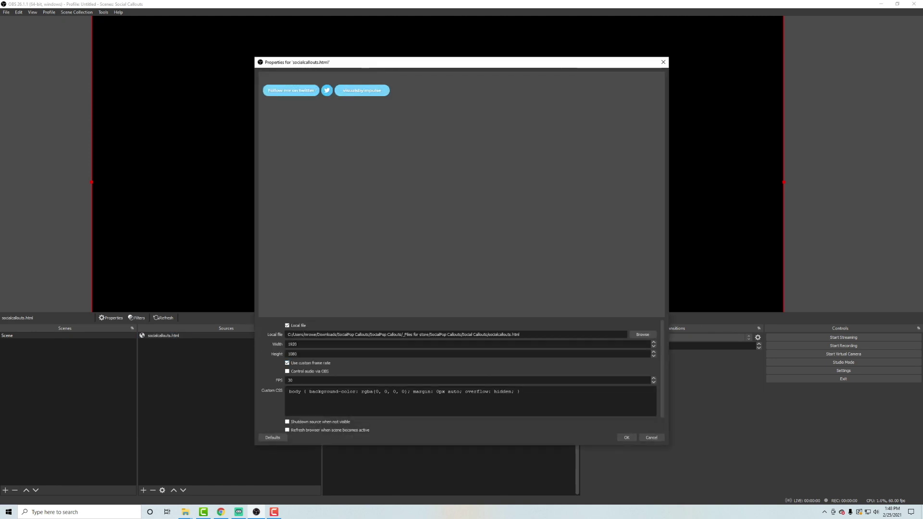
{"action": "double_click", "coordinate": [292, 344]}
{"action": "type", "text": "800"}
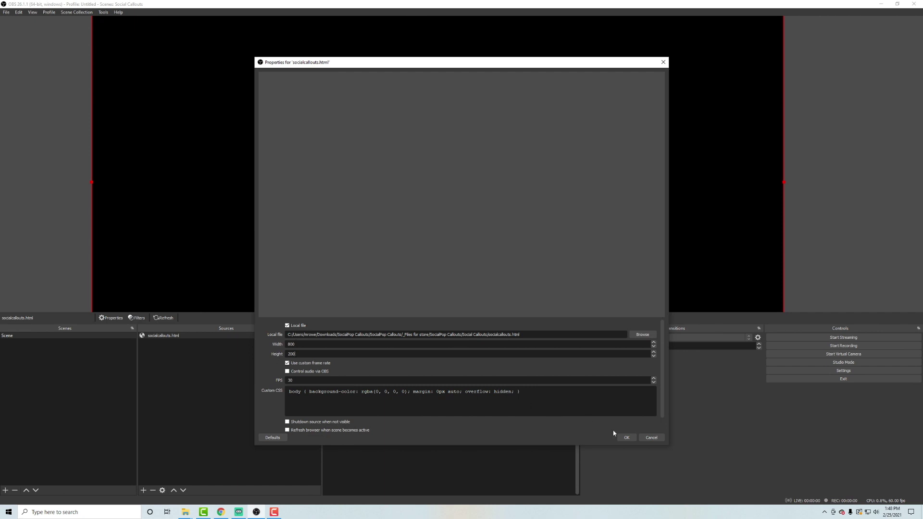
{"action": "left_click", "coordinate": [626, 438]}
{"action": "left_click_drag", "start_coordinate": [293, 54], "coordinate": [311, 325]}
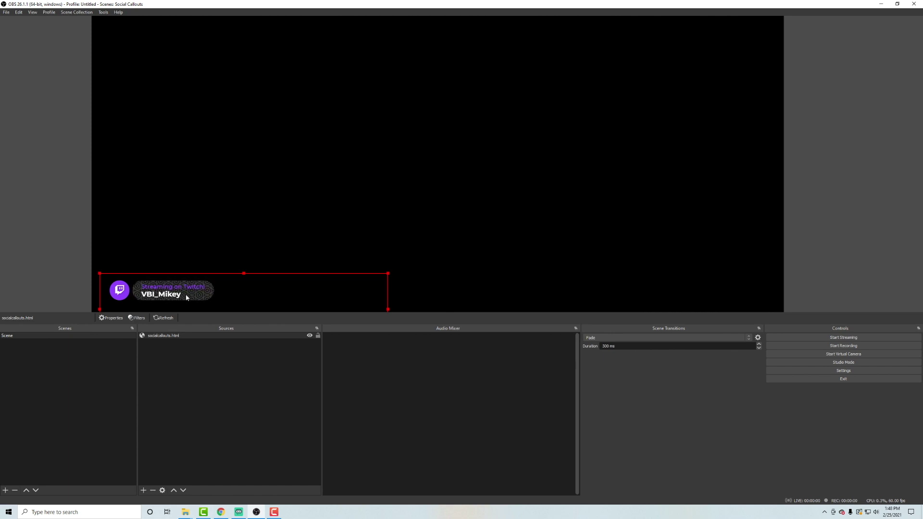
- Drag the callout source toward the centre, enlarge its box, and nudge it up and left
{"action": "left_click_drag", "start_coordinate": [119, 279], "coordinate": [245, 102]}
{"action": "left_click_drag", "start_coordinate": [231, 161], "coordinate": [559, 261]}
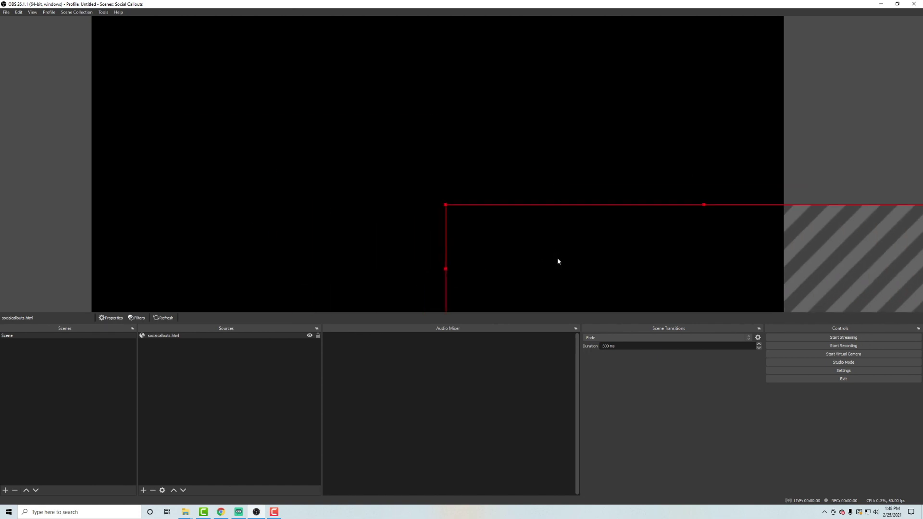
{"action": "left_click_drag", "start_coordinate": [614, 245], "coordinate": [550, 229]}
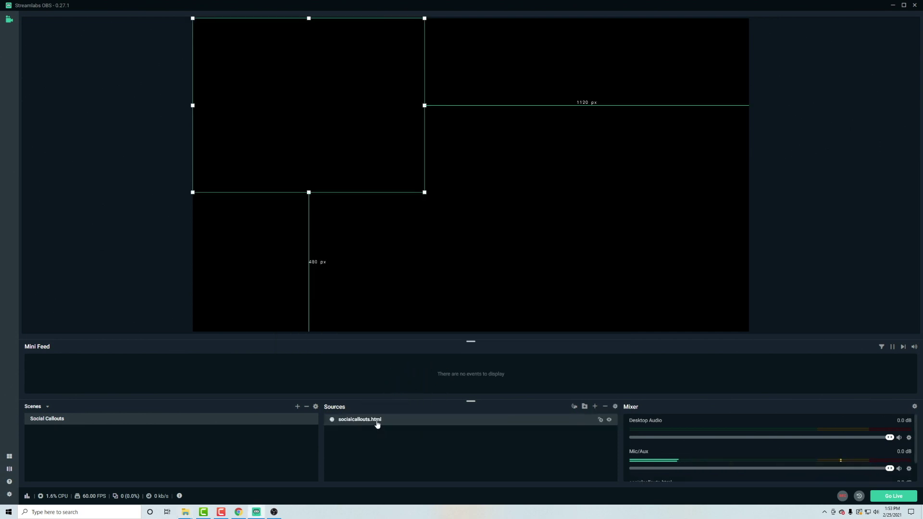
- Give the Streamlabs callout source height 200 and a custom frame rate, then drag it to the bottom
{"action": "double_click", "coordinate": [379, 424]}
{"action": "double_click", "coordinate": [437, 242]}
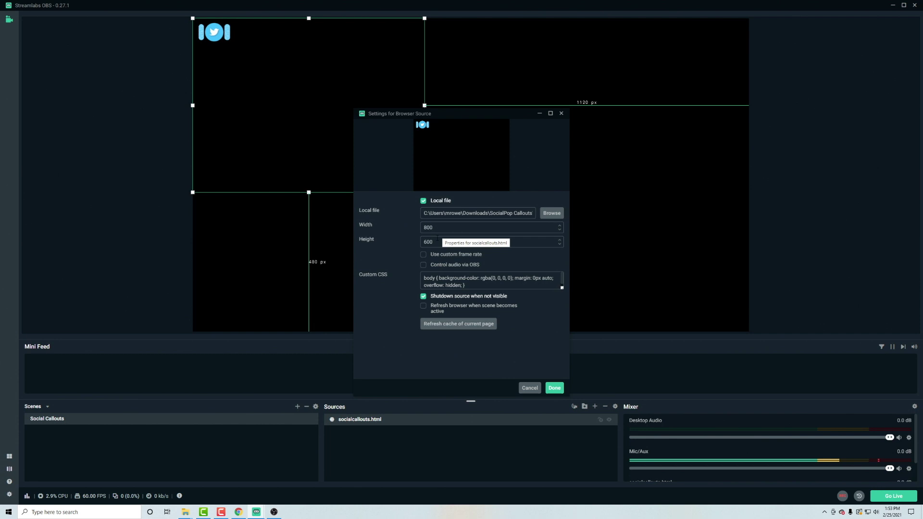
{"action": "type", "text": "200"}
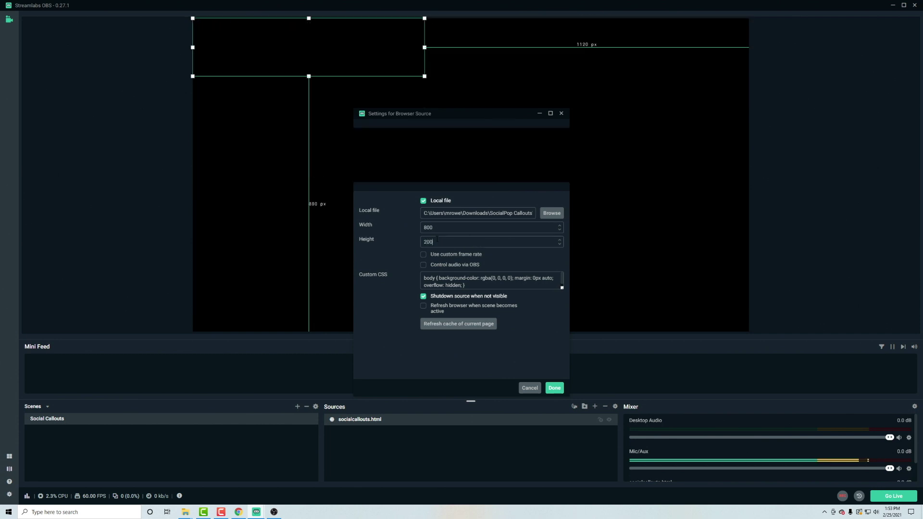
{"action": "left_click", "coordinate": [440, 254]}
{"action": "left_click", "coordinate": [554, 389]}
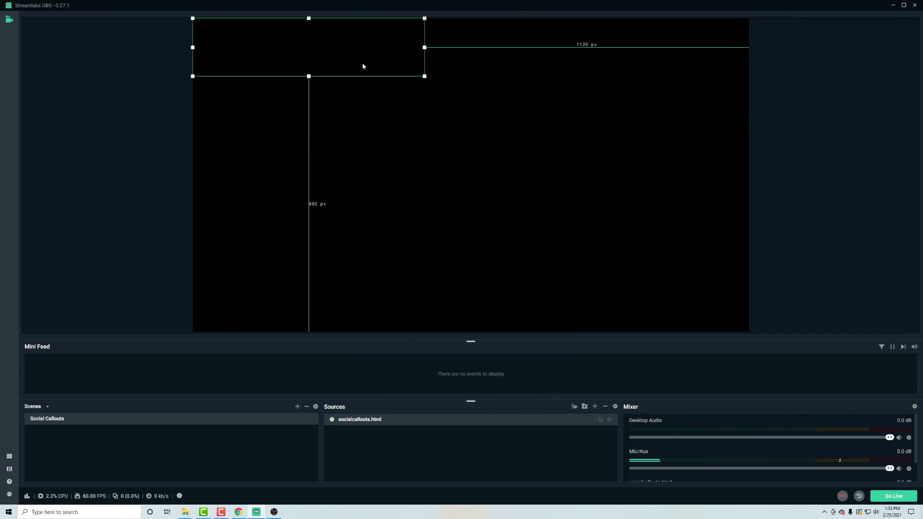
{"action": "left_click_drag", "start_coordinate": [363, 64], "coordinate": [370, 316]}
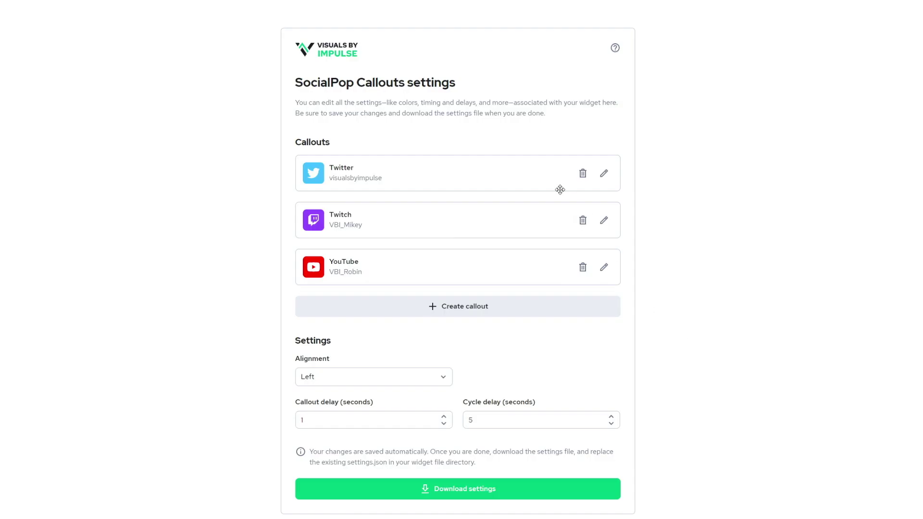
- Order the callouts Twitch, YouTube, Twitter and give YouTube the Twitter channel username
{"action": "left_click_drag", "start_coordinate": [517, 168], "coordinate": [511, 230]}
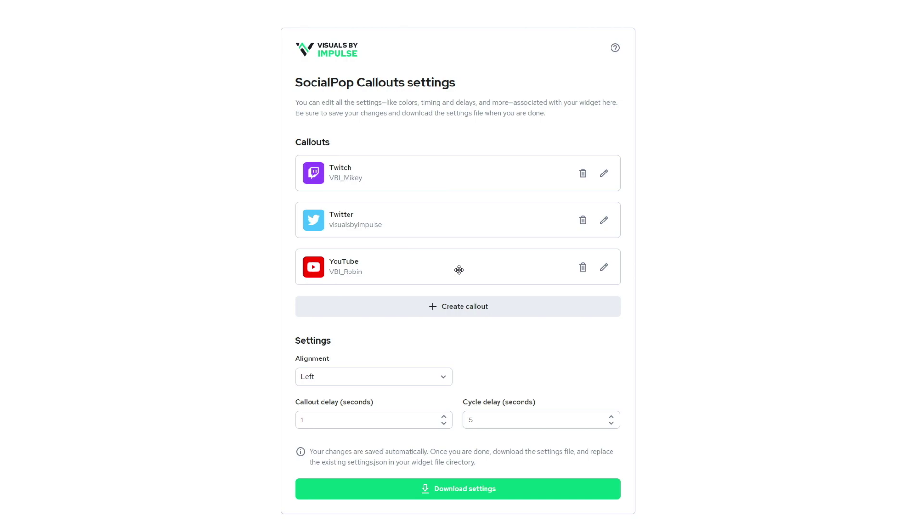
{"action": "left_click_drag", "start_coordinate": [457, 268], "coordinate": [452, 217]}
{"action": "left_click", "coordinate": [603, 221]}
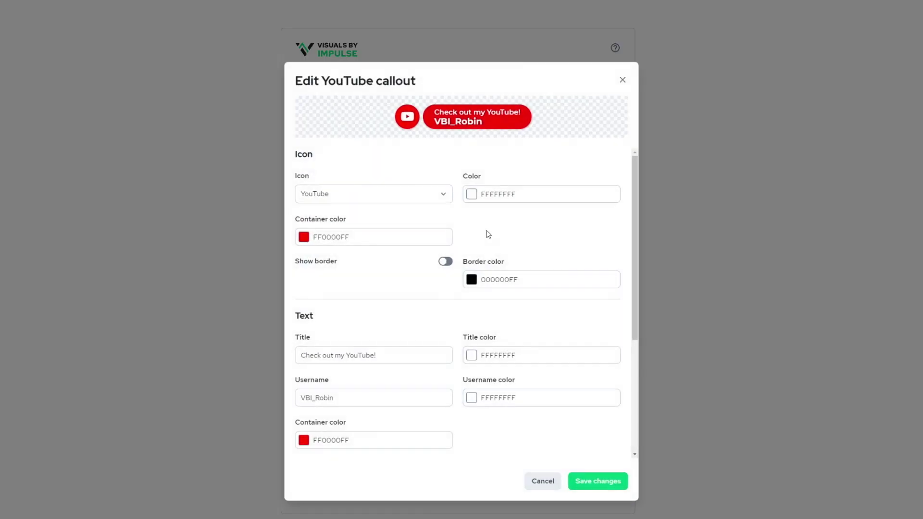
{"action": "triple_click", "coordinate": [347, 359]}
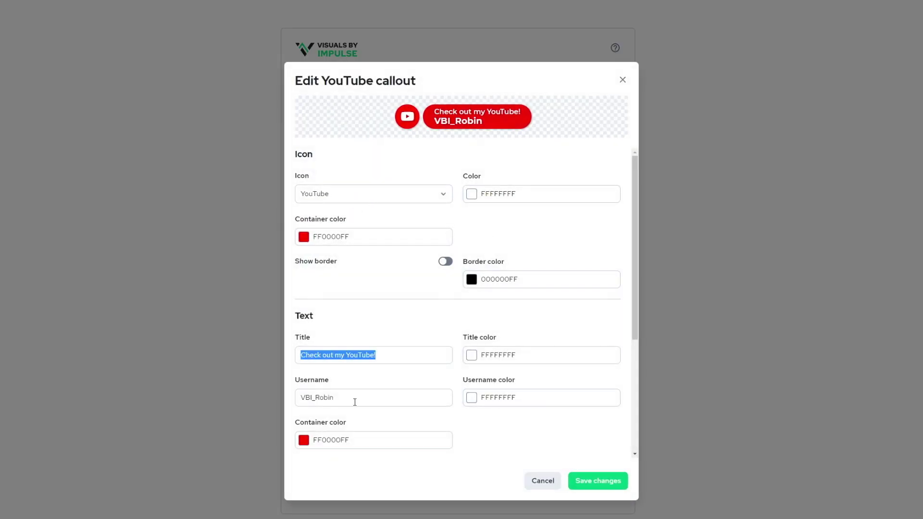
{"action": "double_click", "coordinate": [352, 400]}
{"action": "type", "text": "visual"}
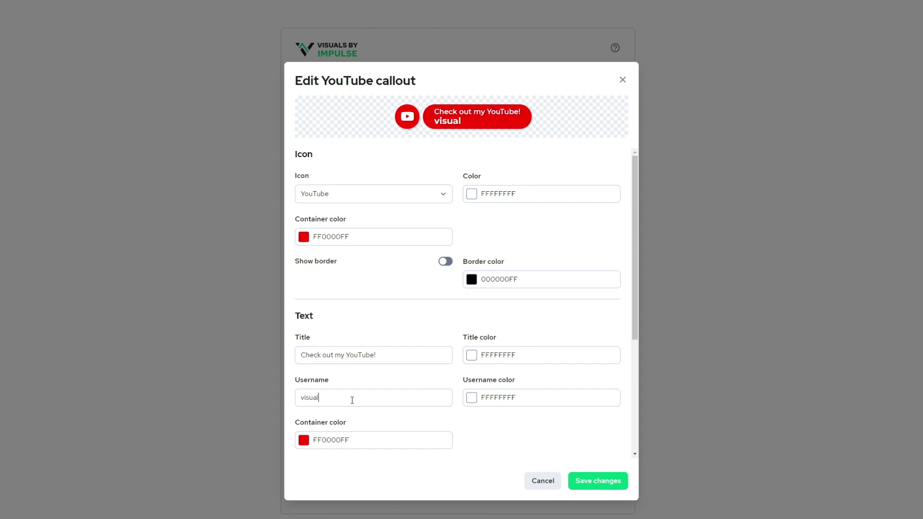
{"action": "type", "text": "sbyimpulse"}
{"action": "left_click", "coordinate": [596, 482]}
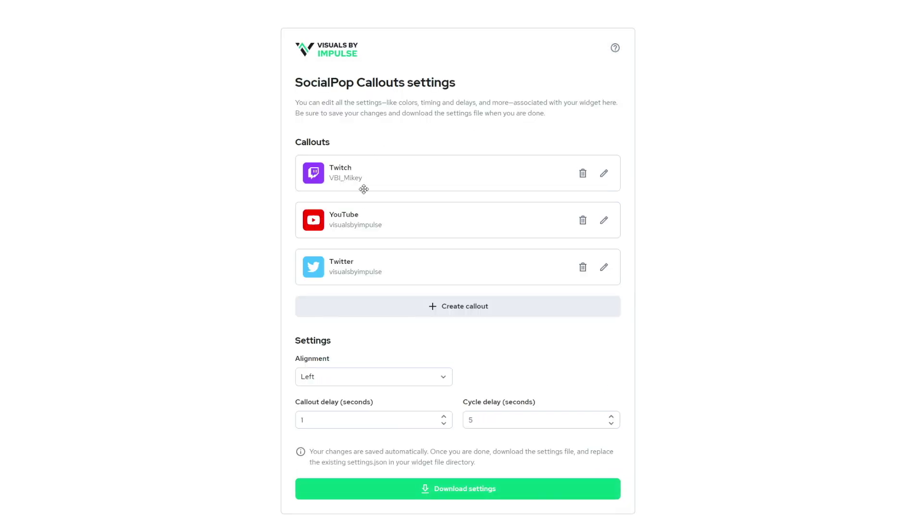
- Paste the same channel username into the Twitch callout and save it
{"action": "left_click", "coordinate": [603, 173]}
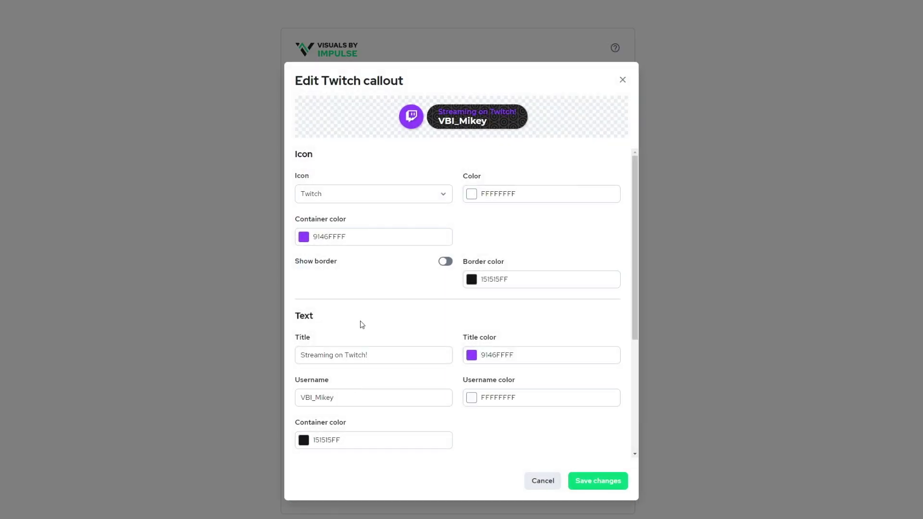
{"action": "double_click", "coordinate": [340, 398]}
{"action": "type", "text": "visualsbyimpulse"}
{"action": "left_click", "coordinate": [597, 481]}
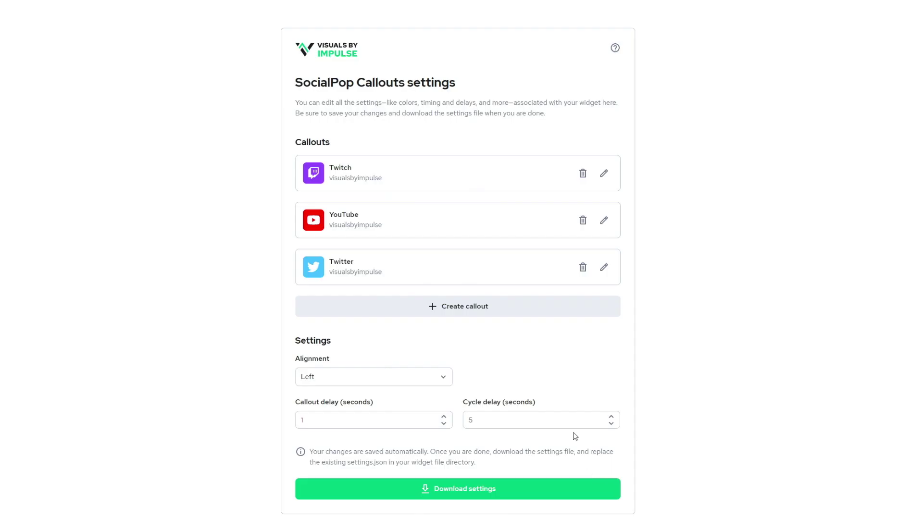
- Move YouTube to the top of the list and delete the Twitch callout
{"action": "left_click_drag", "start_coordinate": [383, 209], "coordinate": [449, 184]}
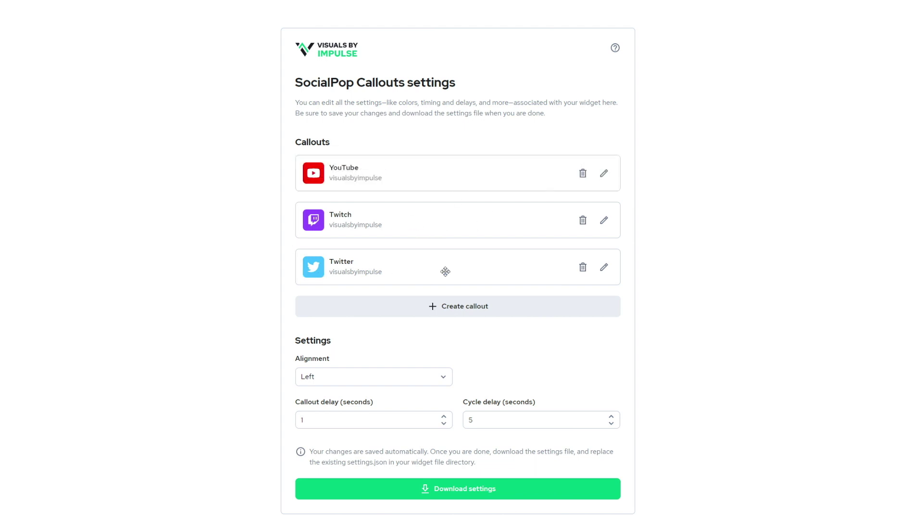
{"action": "left_click", "coordinate": [582, 225]}
{"action": "left_click", "coordinate": [552, 311]}
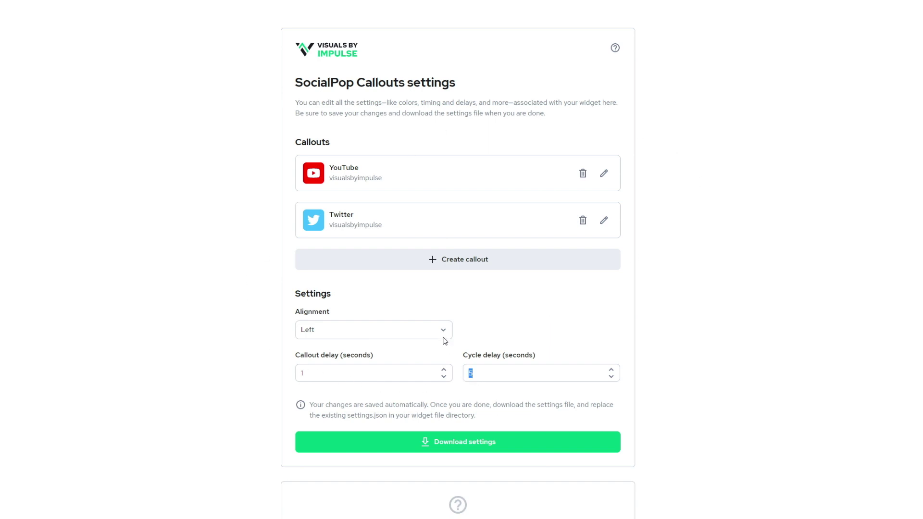
- Download the settings file and replace settings.json in the Social Callouts folder with it
{"action": "left_click", "coordinate": [468, 450]}
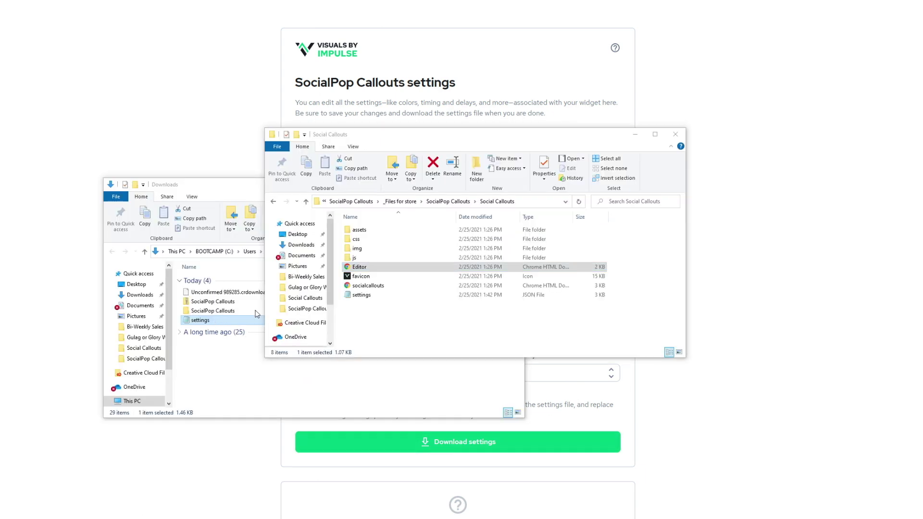
{"action": "left_click_drag", "start_coordinate": [256, 314], "coordinate": [381, 298]}
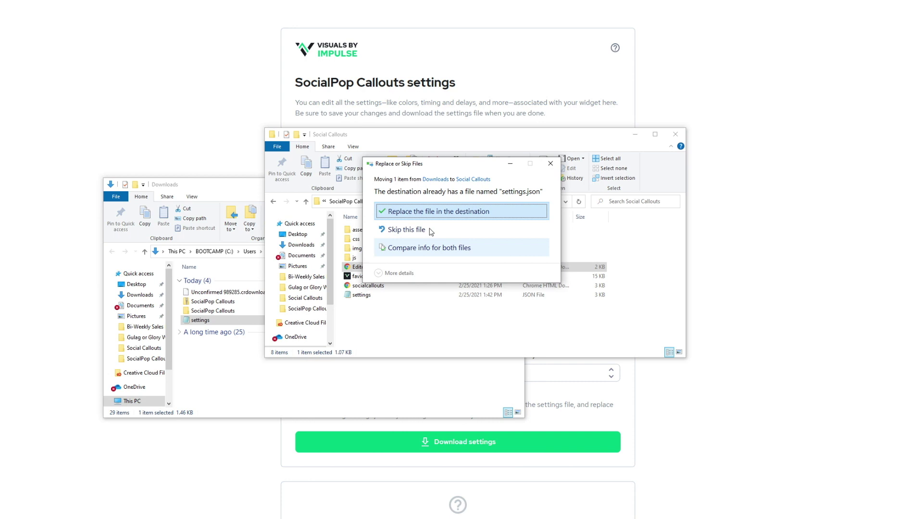
{"action": "left_click", "coordinate": [432, 210]}
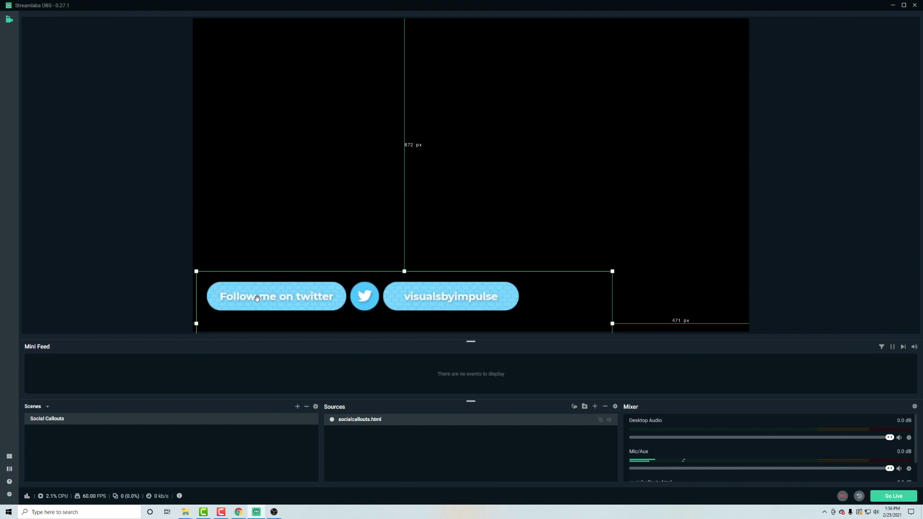
- After watching the Twitter callout in the Streamlabs preview, switch to OBS Studio
{"action": "left_click", "coordinate": [275, 512]}
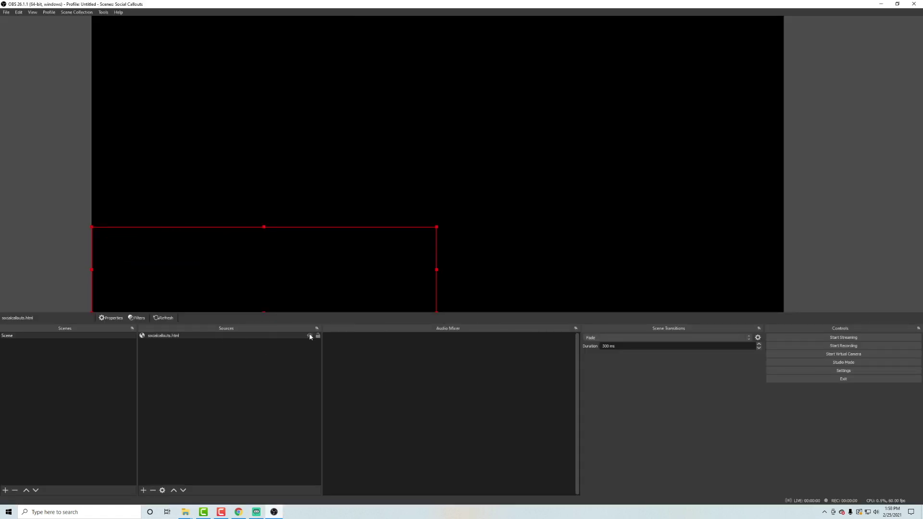
- Review the 800×200 callout source's properties, move it lower, and enable refresh on scene activation
{"action": "double_click", "coordinate": [171, 335]}
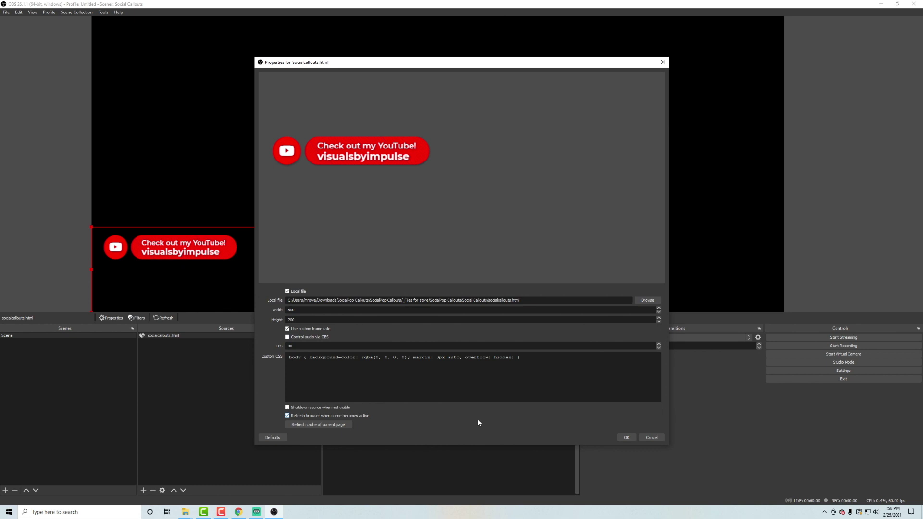
{"action": "left_click", "coordinate": [627, 437]}
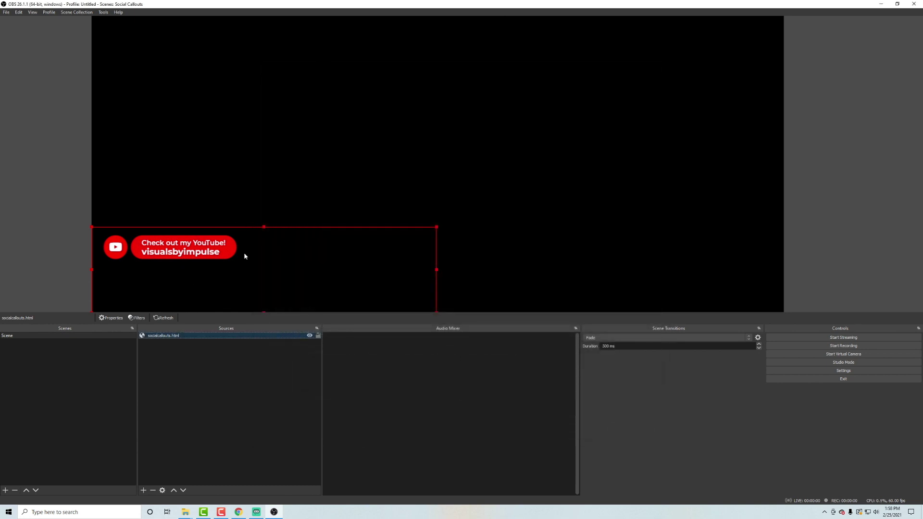
{"action": "left_click_drag", "start_coordinate": [202, 244], "coordinate": [198, 270]}
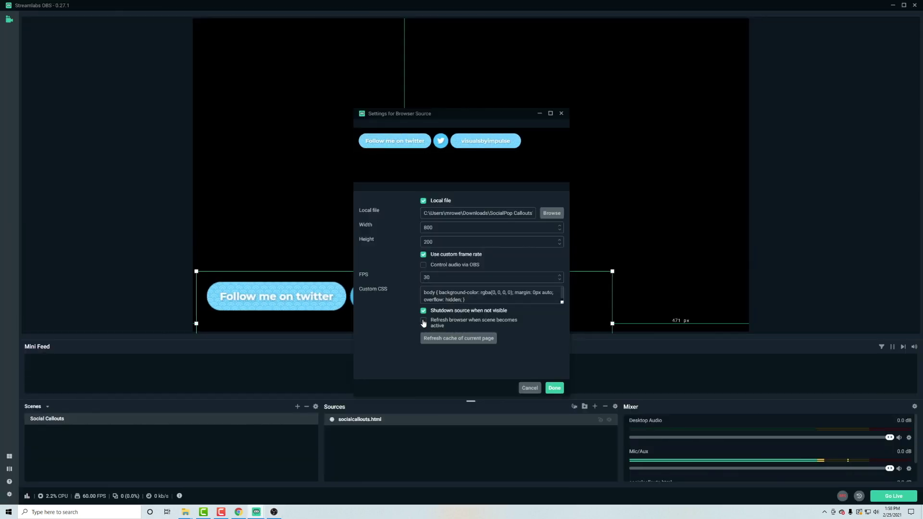
{"action": "left_click", "coordinate": [423, 321]}
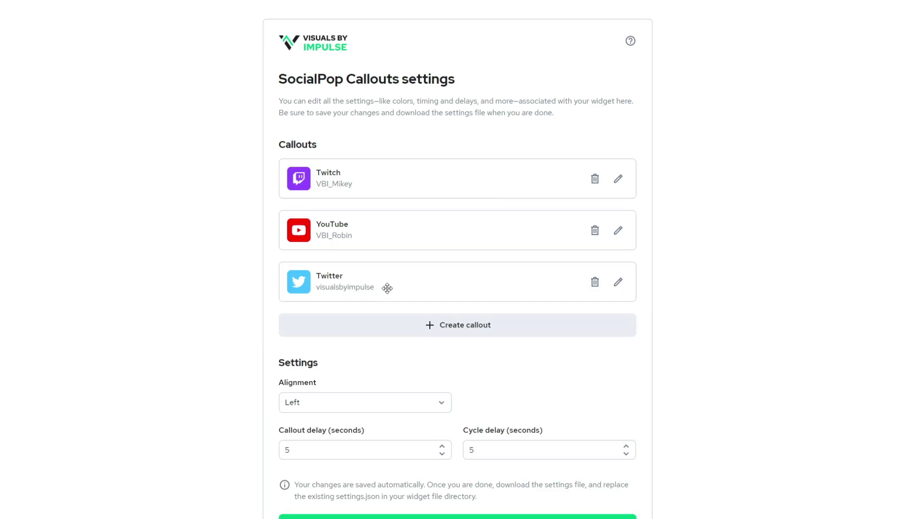
- Move Twitter above Twitch, delete Twitch, then download settings and drag them into Social Callouts
{"action": "left_click_drag", "start_coordinate": [387, 288], "coordinate": [384, 202]}
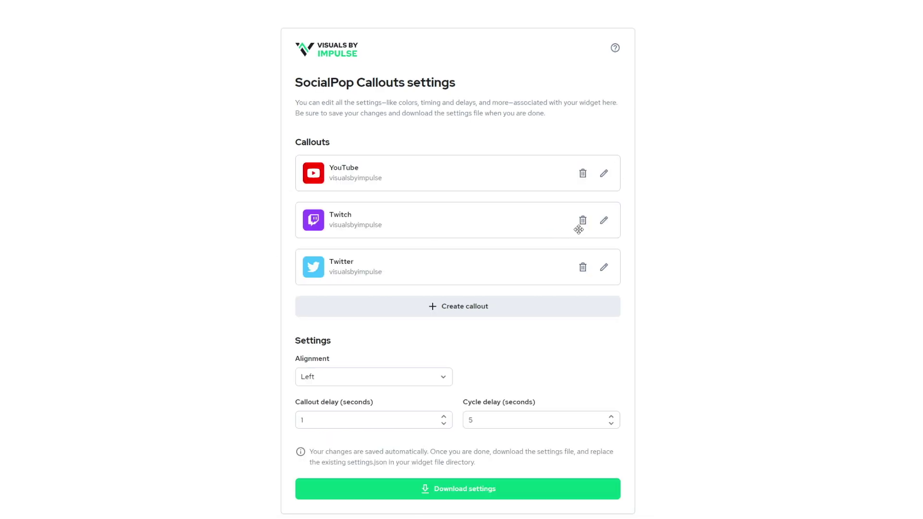
{"action": "left_click", "coordinate": [582, 221]}
{"action": "left_click", "coordinate": [541, 311]}
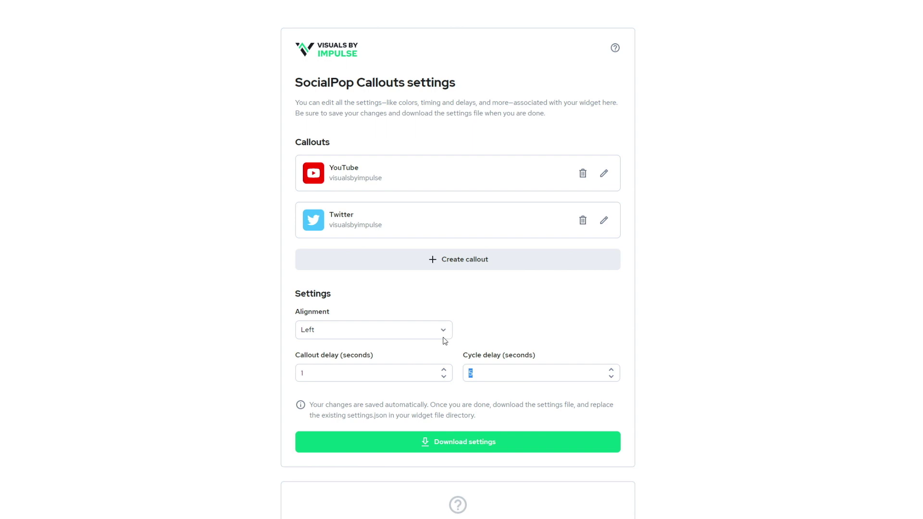
{"action": "left_click", "coordinate": [468, 449]}
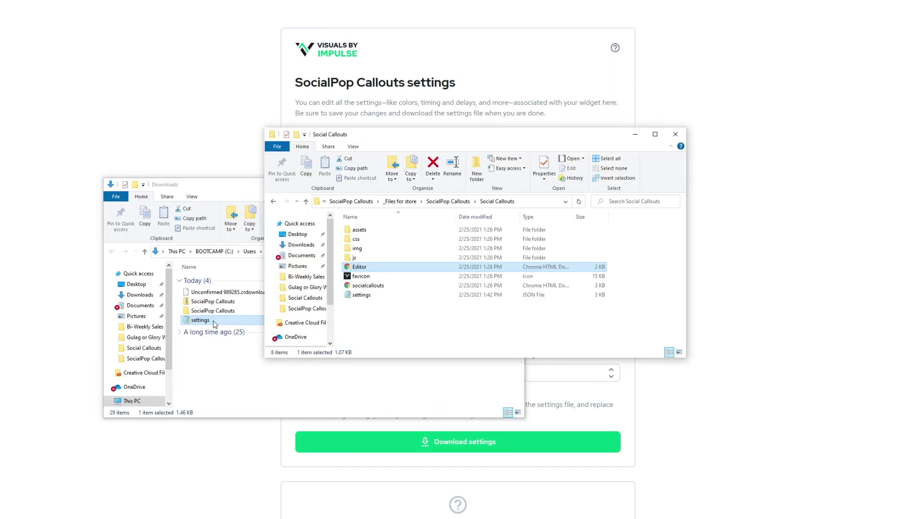
{"action": "left_click_drag", "start_coordinate": [213, 322], "coordinate": [362, 289]}
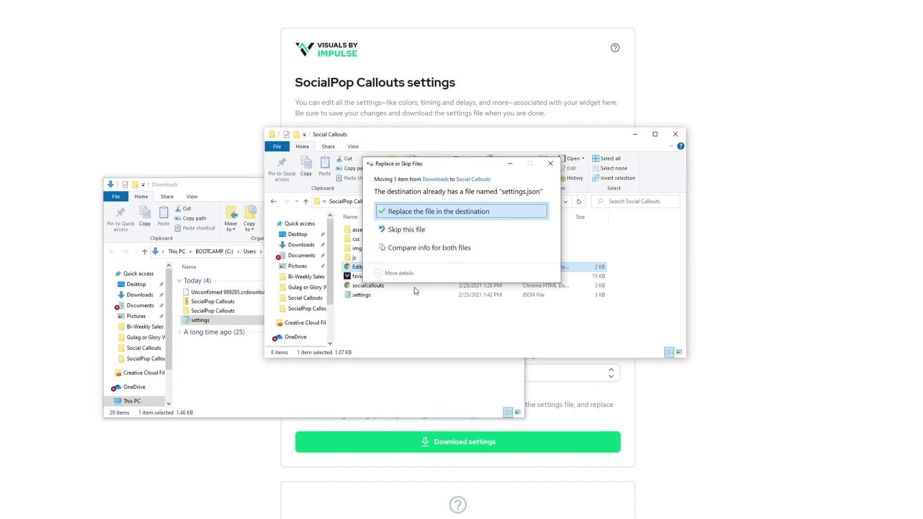